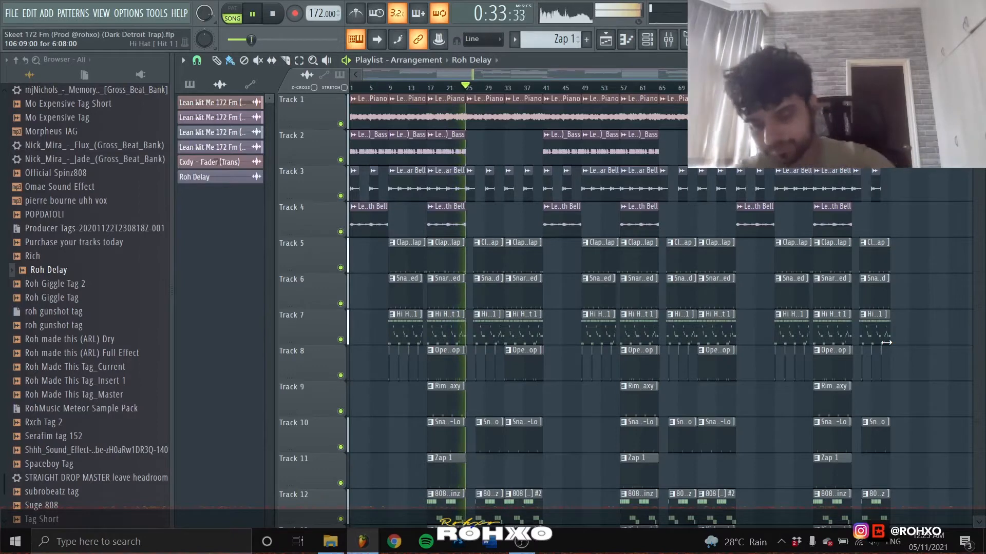
- Stop the playback of the song arrangement
key("space")
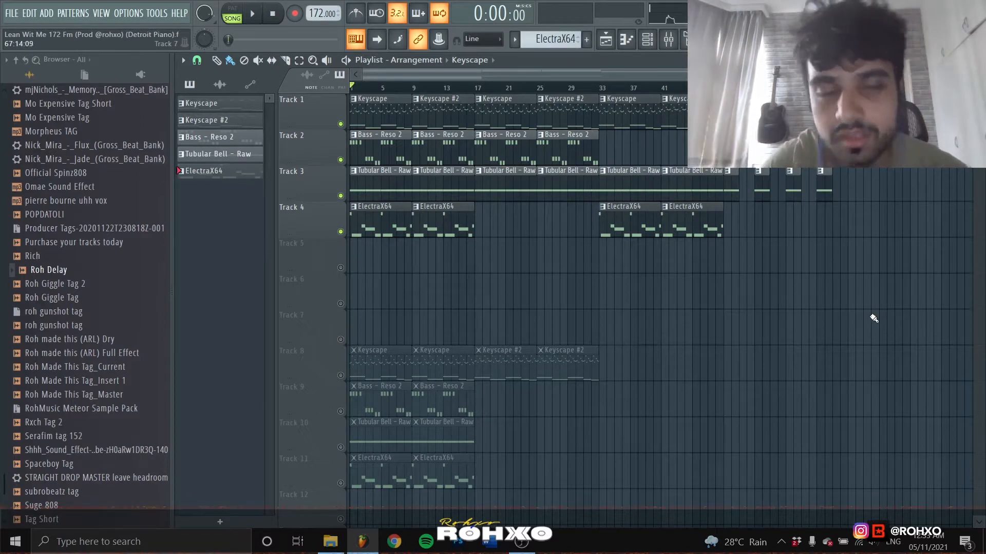
- Open the Keyscape pattern from Track 1 in the piano roll and examine its melody and long low notes
double_click(382, 113)
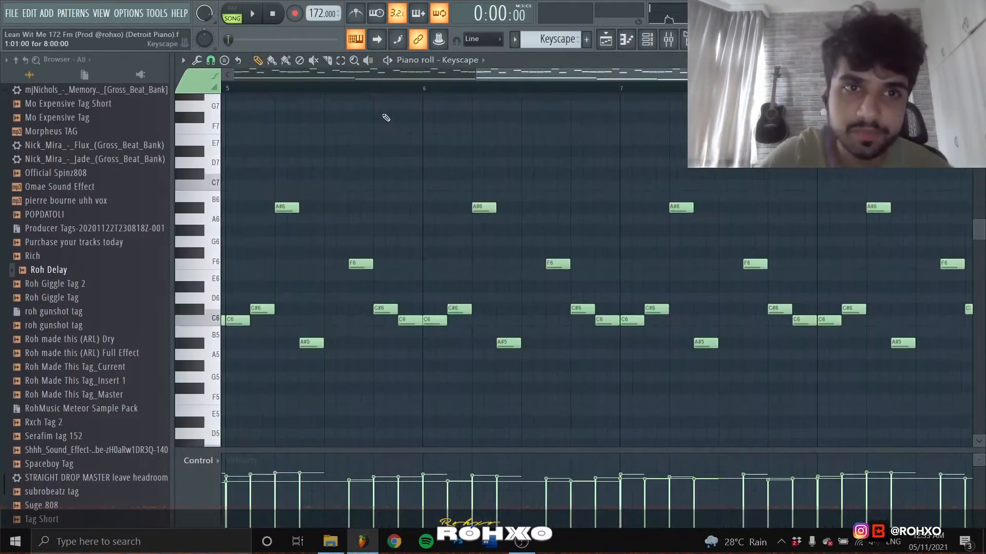
scroll(505, 263, "up", 4)
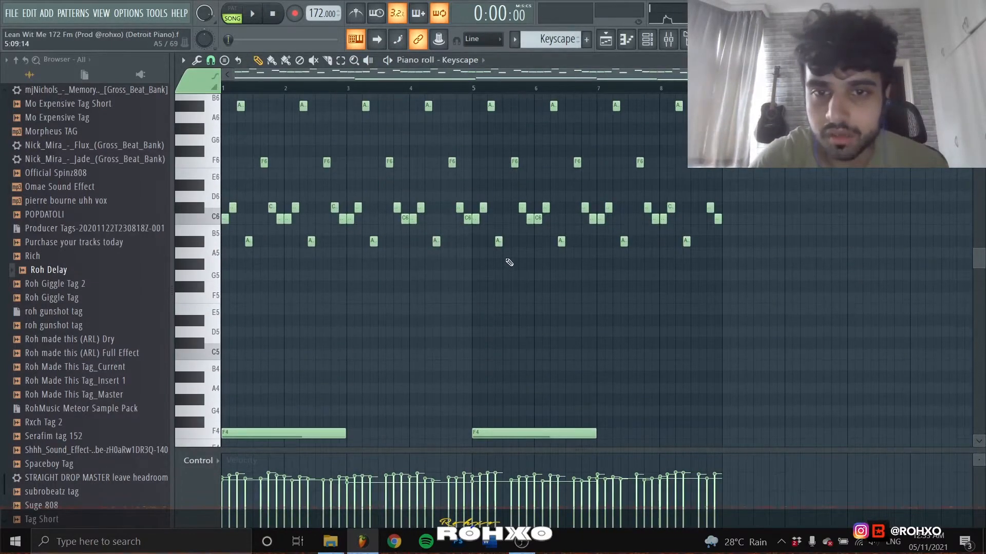
scroll(508, 263, "down", 3)
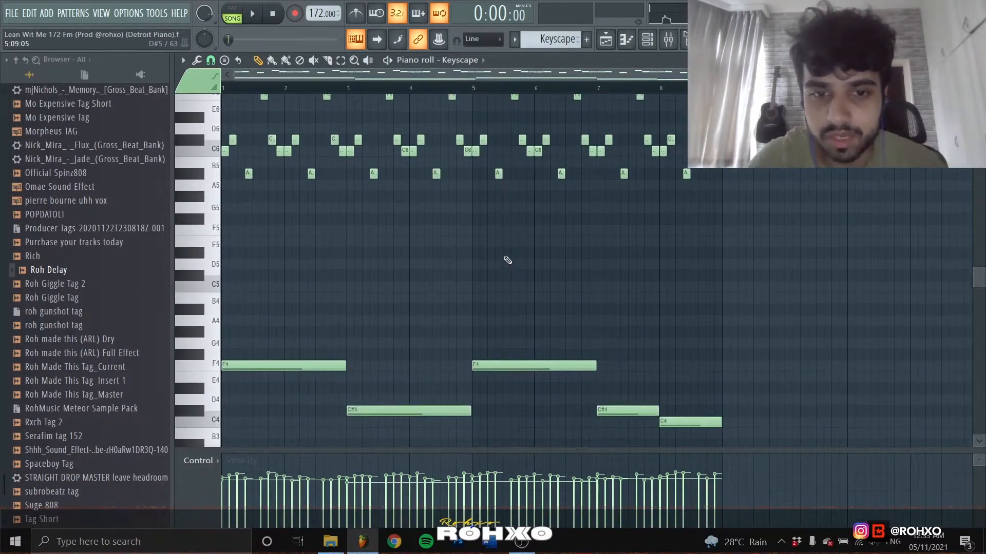
scroll(507, 263, "up", 3)
scroll(507, 256, "down", 2)
scroll(500, 259, "down", 4)
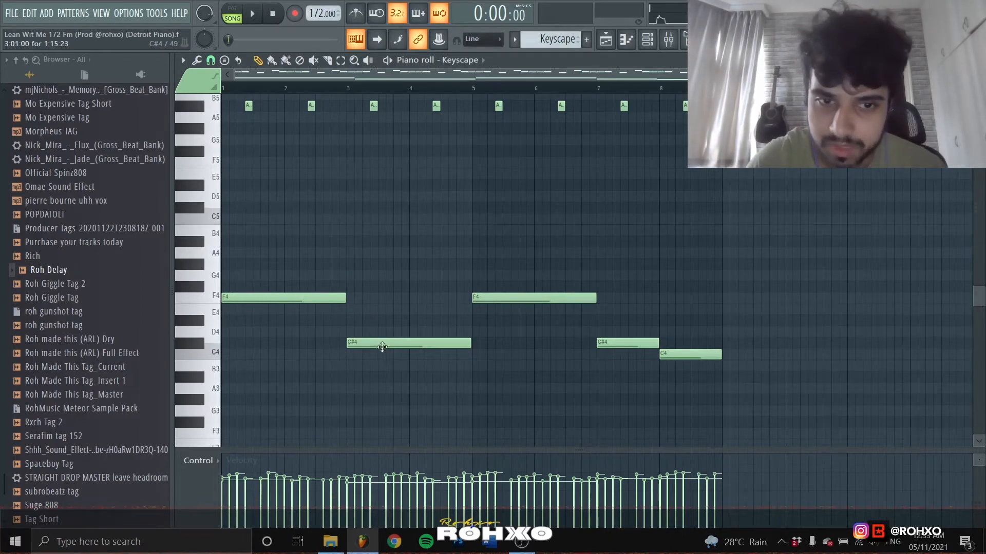
- Audition the Keyscape pattern's long low F4 and C#4 notes one after another
left_click(314, 298)
left_click(389, 344)
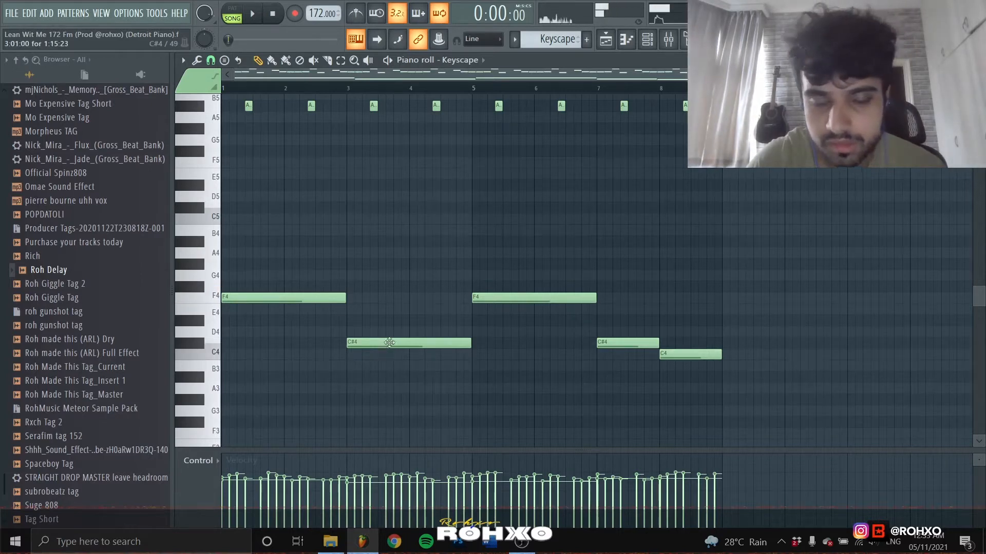
left_click(524, 299)
left_click(623, 339)
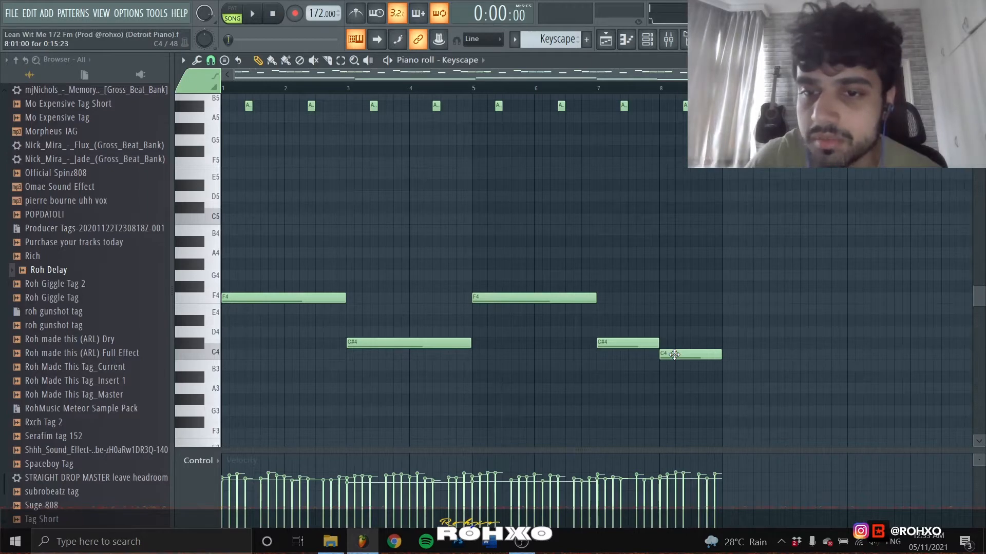
- Play the Keyscape pattern from its start to hear the melody, and stop the playback
scroll(705, 277, "up", 3)
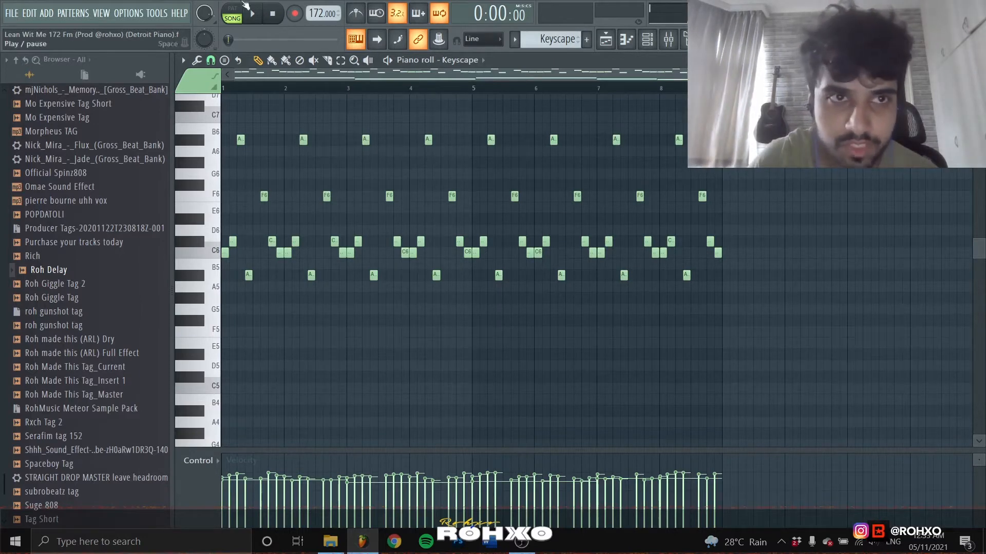
key("space")
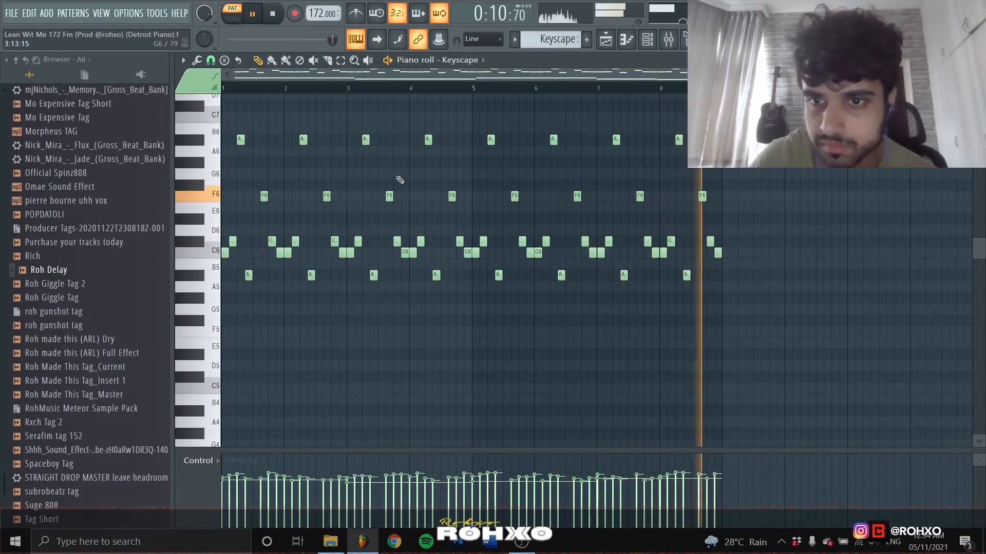
key("space")
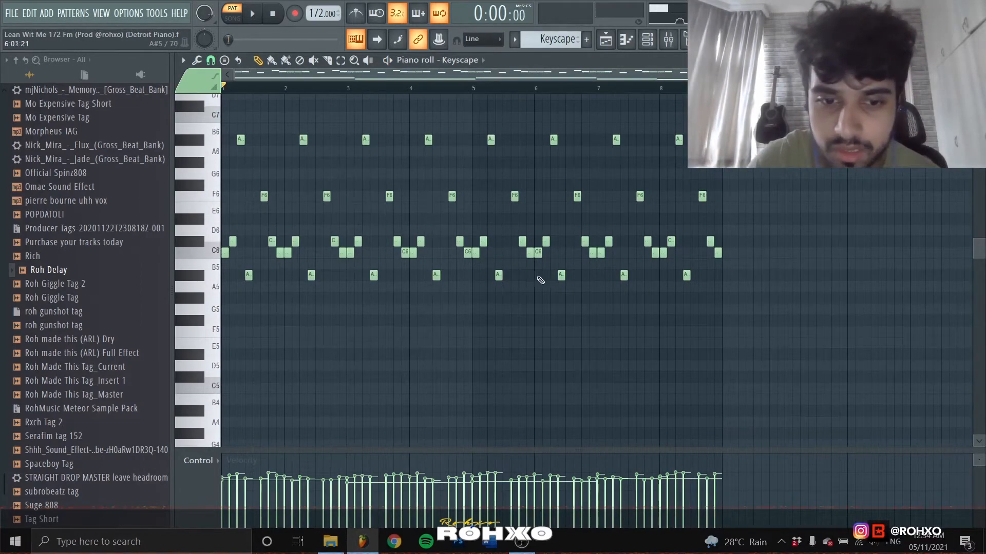
- Examine the start timing of the Keyscape notes around bar 5 up close
scroll(420, 393, "down", 2)
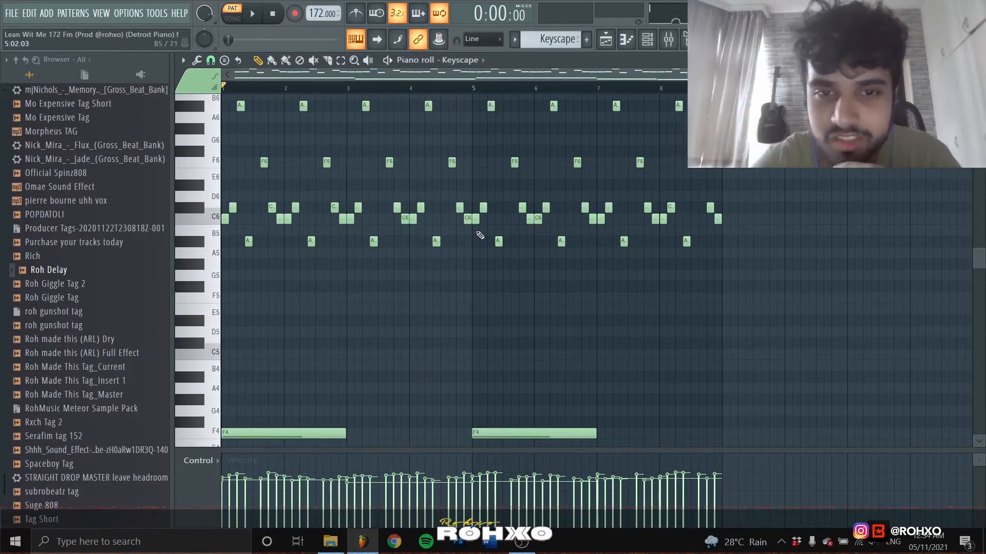
scroll(475, 248, "up", 7)
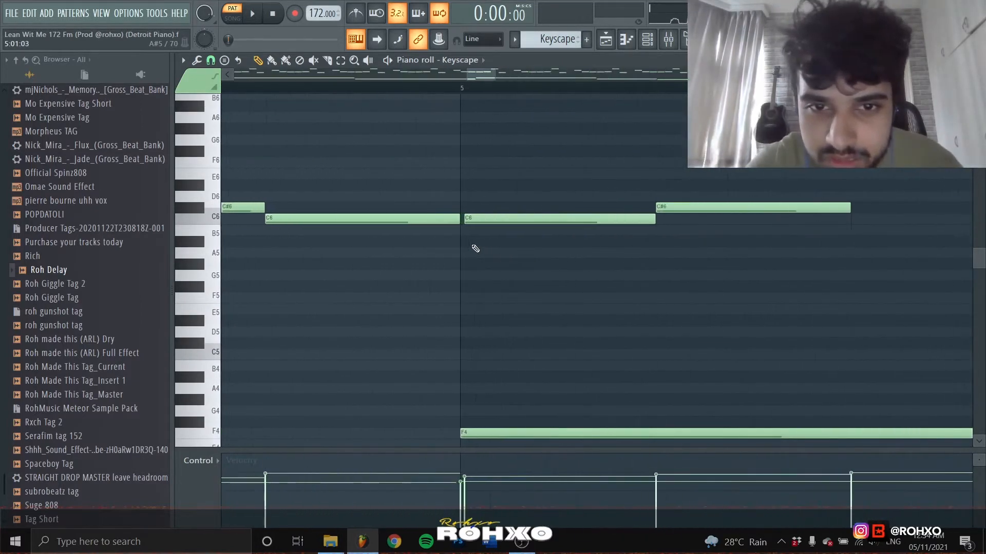
scroll(475, 251, "down", 7)
scroll(475, 260, "down", 1)
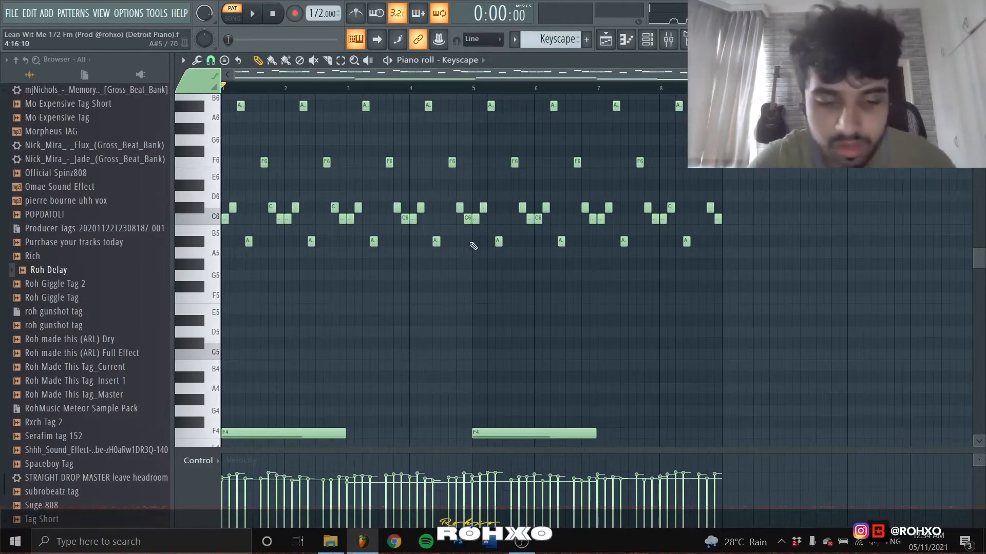
- View the piano roll's strum and randomizer tools for the Keyscape notes and close them without applying anything
key("alt+s")
left_click(582, 201)
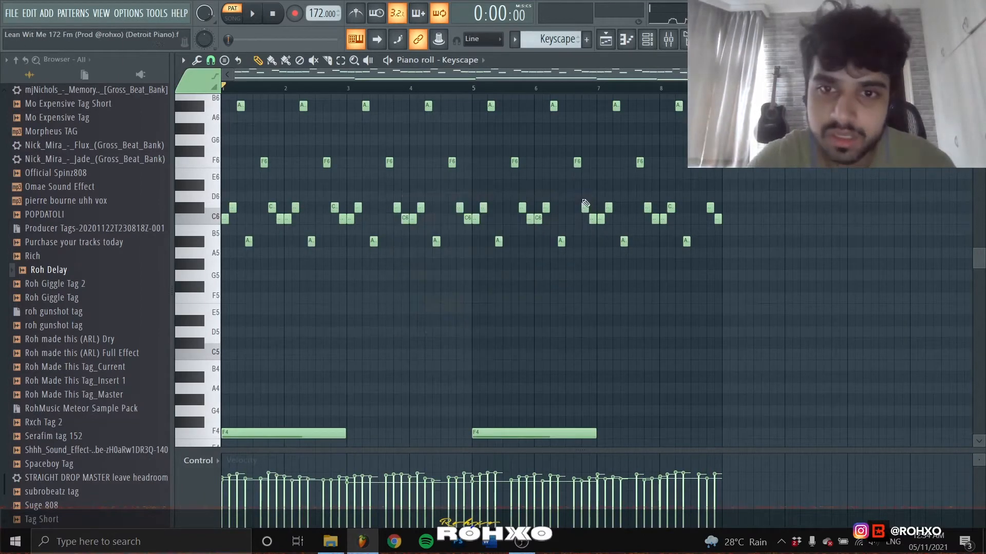
key("alt+r")
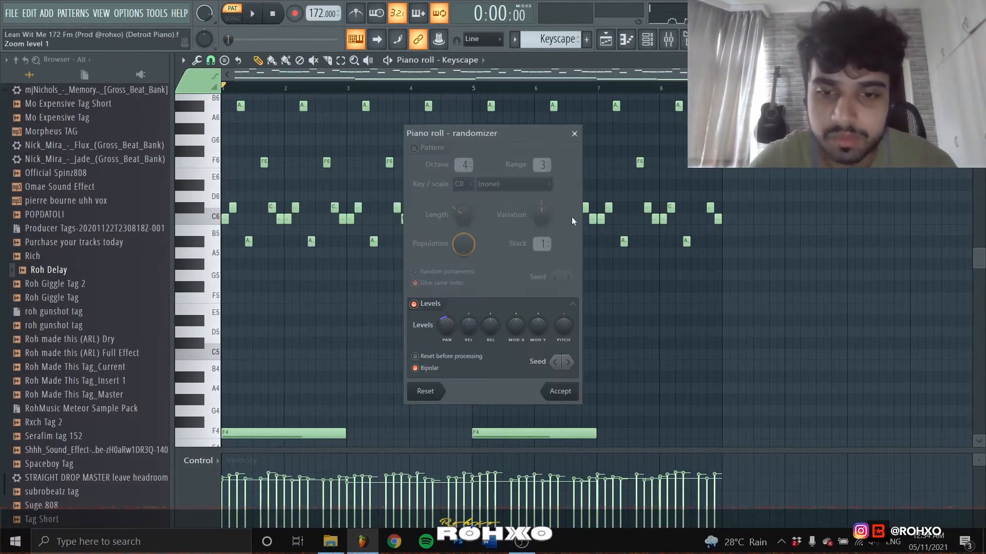
left_click(574, 134)
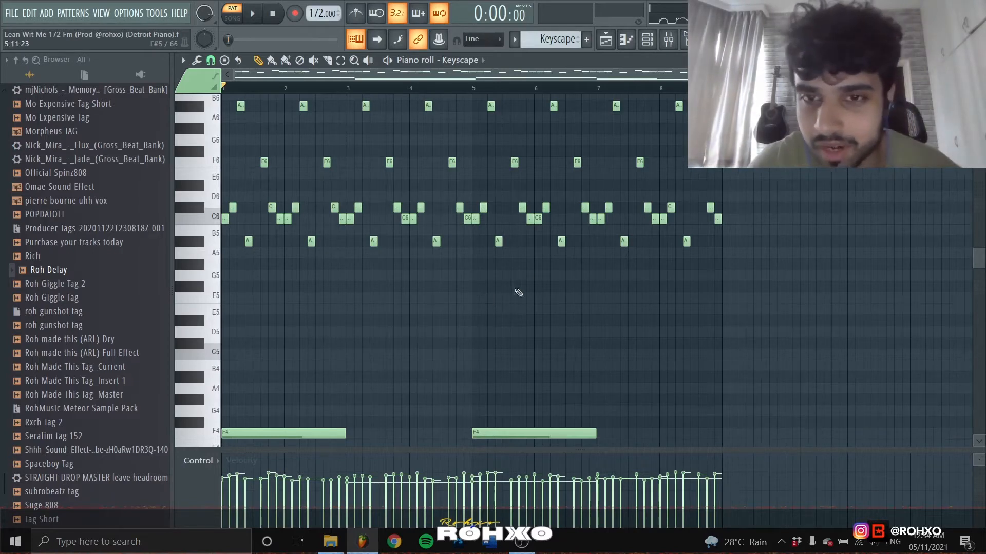
- Inspect the effects on the Piano mixer track, including HalfTime and the Fruity parametric EQ 2 in slot 3
left_click(669, 39)
left_click(330, 163)
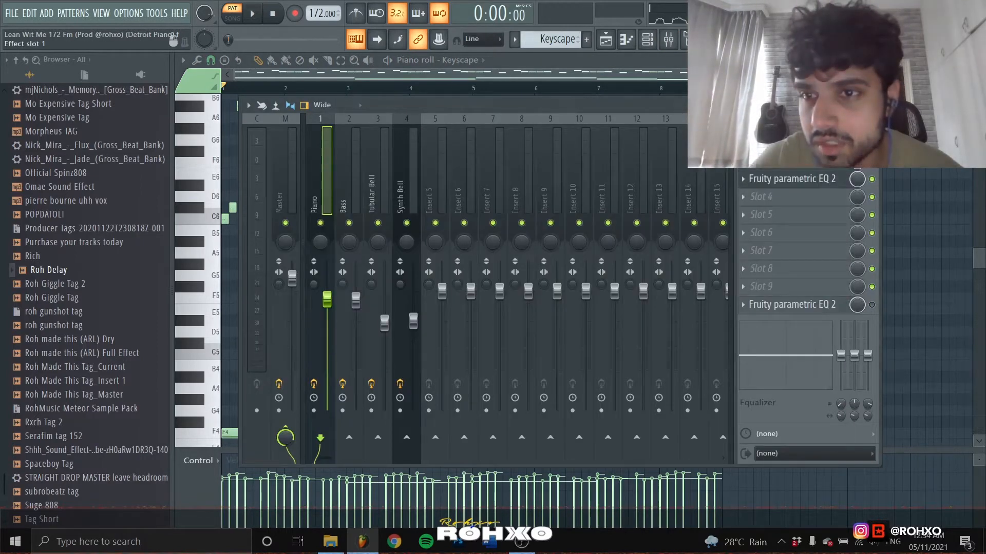
left_click(791, 143)
left_click(790, 143)
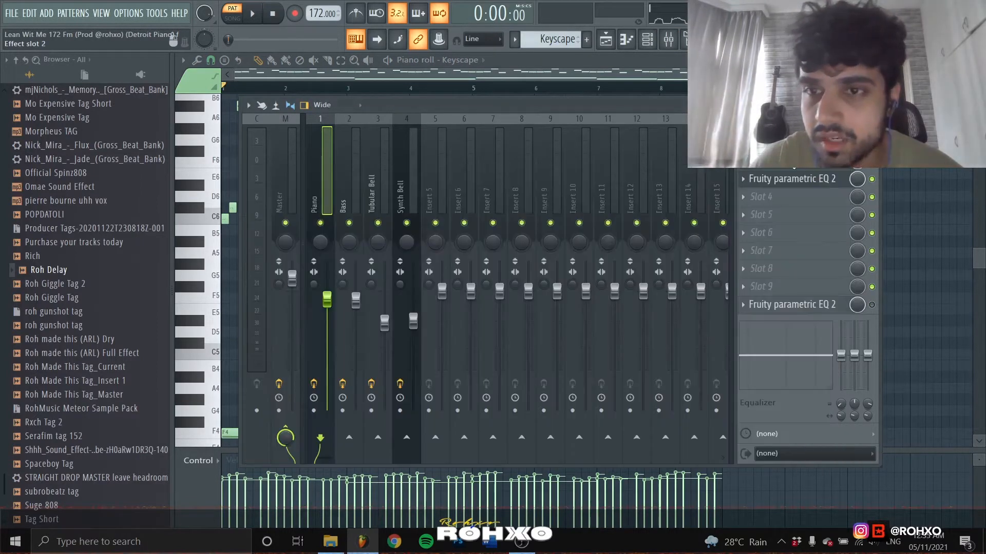
left_click(791, 160)
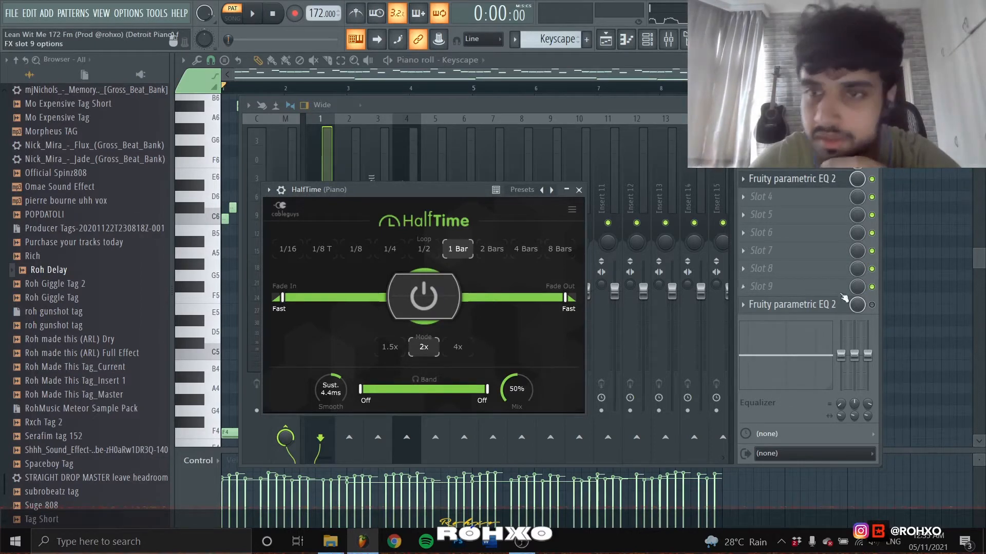
left_click(789, 180)
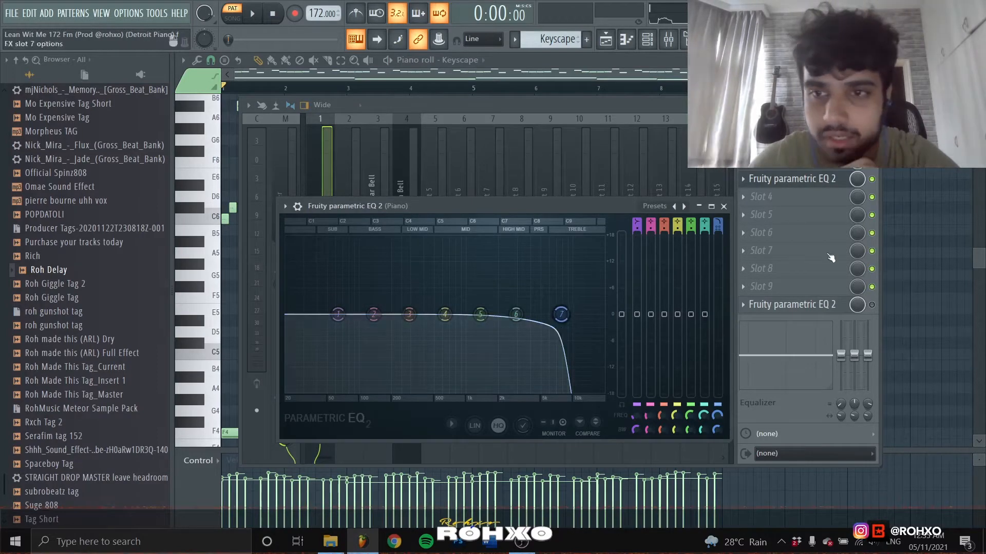
- Bypass the Fruity parametric EQ 2 in slot 3 of the Piano mixer track
left_click(873, 180)
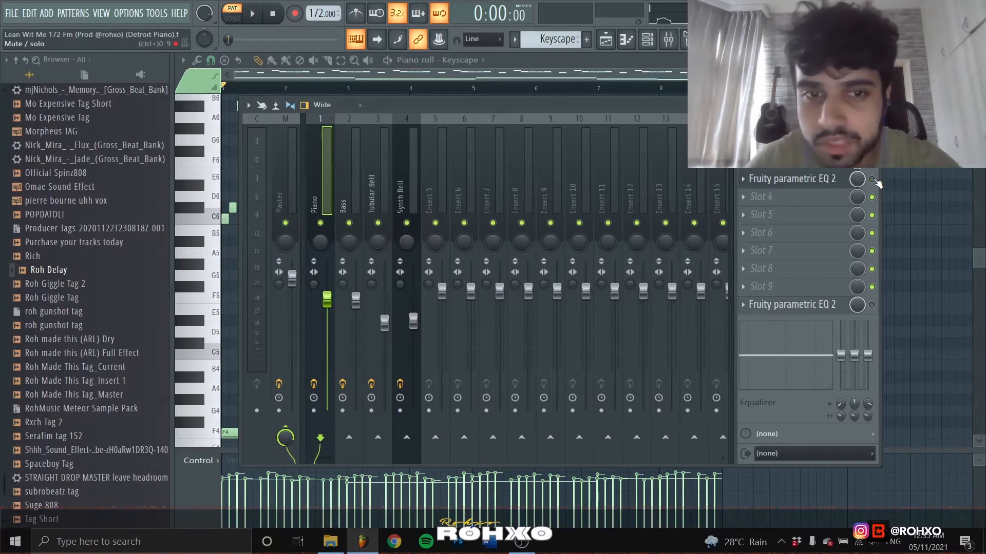
left_click(834, 168)
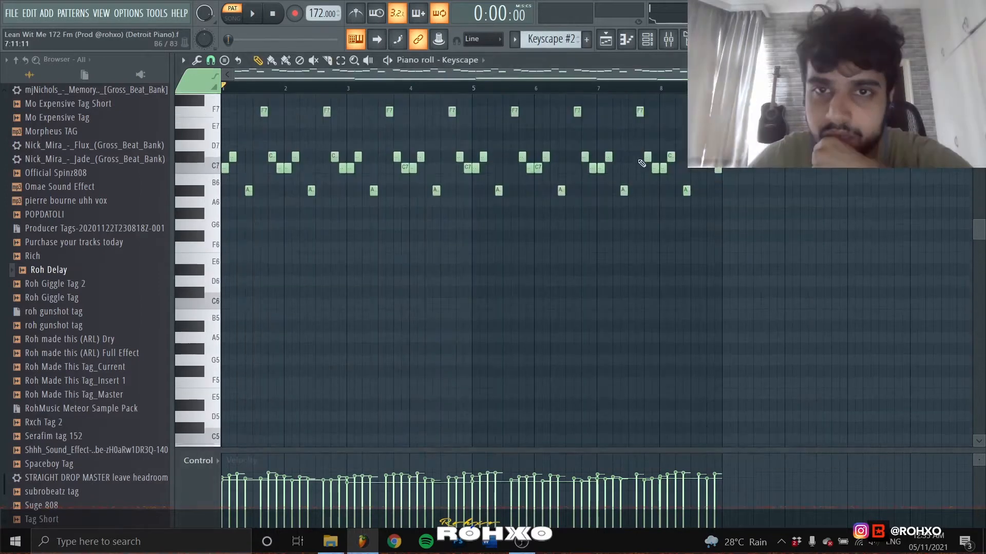
- Examine the melody notes of the Keyscape #2 pattern in the piano roll
scroll(640, 161, "up", 4)
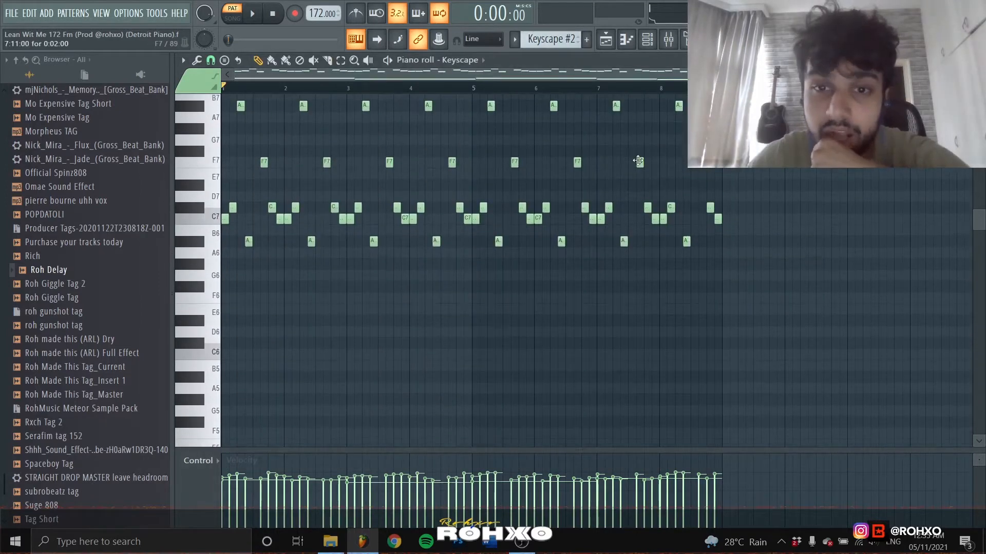
scroll(257, 282, "down", 3)
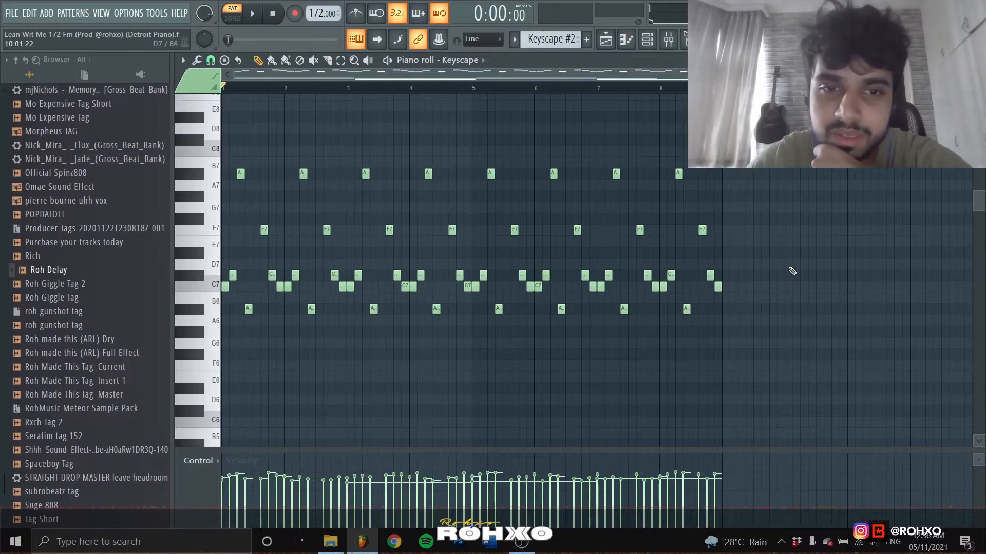
scroll(646, 364, "down", 3)
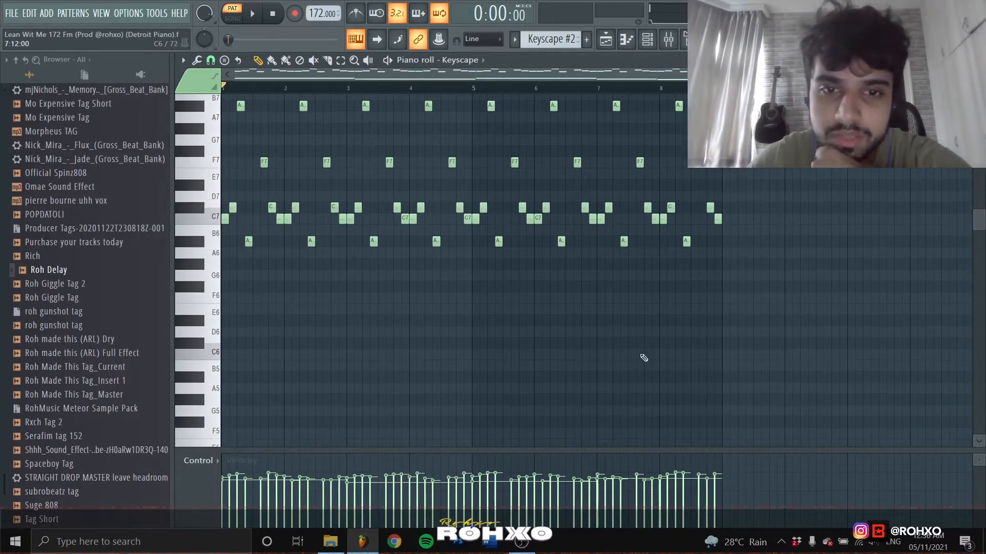
scroll(639, 349, "up", 2)
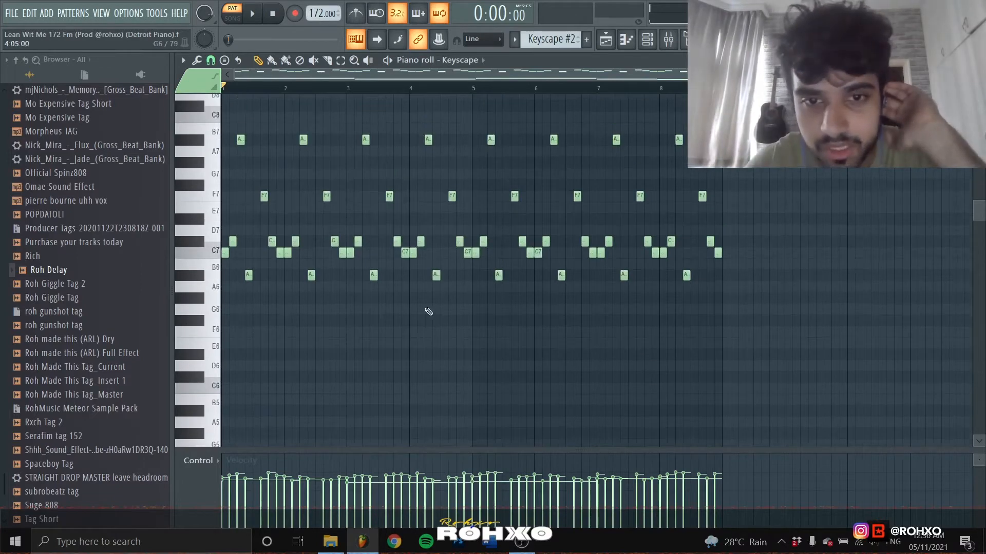
scroll(488, 297, "down", 15)
scroll(493, 288, "up", 20)
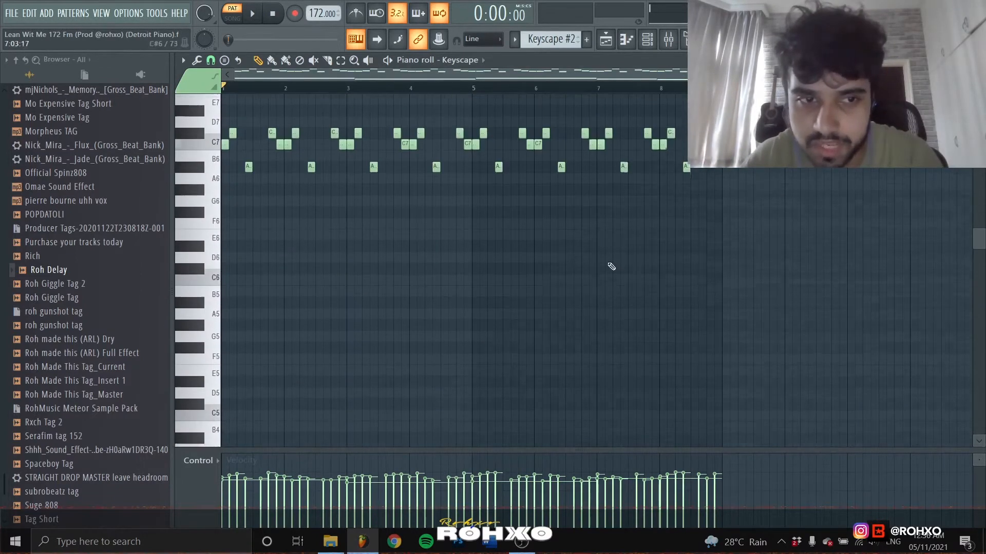
scroll(431, 341, "down", 2)
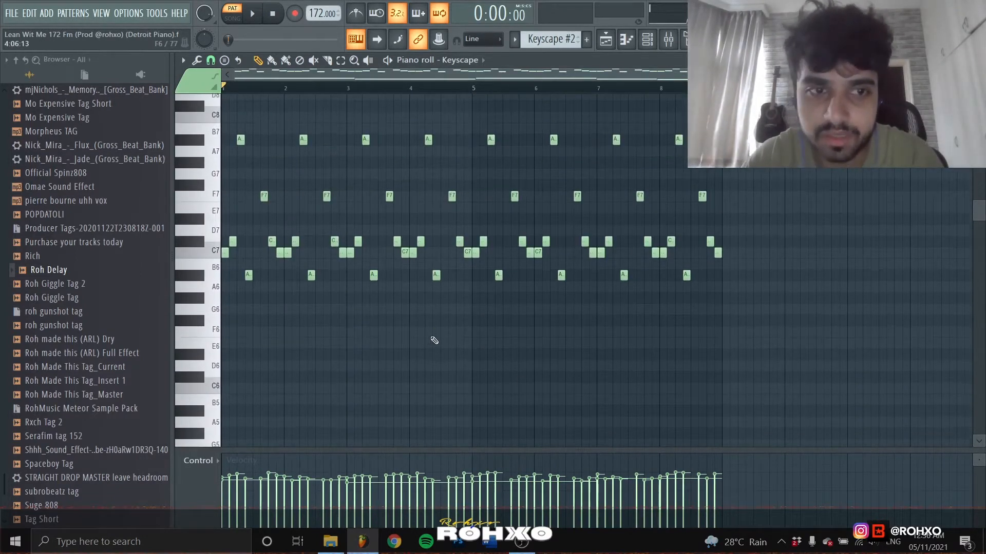
- Play the Keyscape #2 pattern, stop it, and examine its long low notes and high melody
key("space")
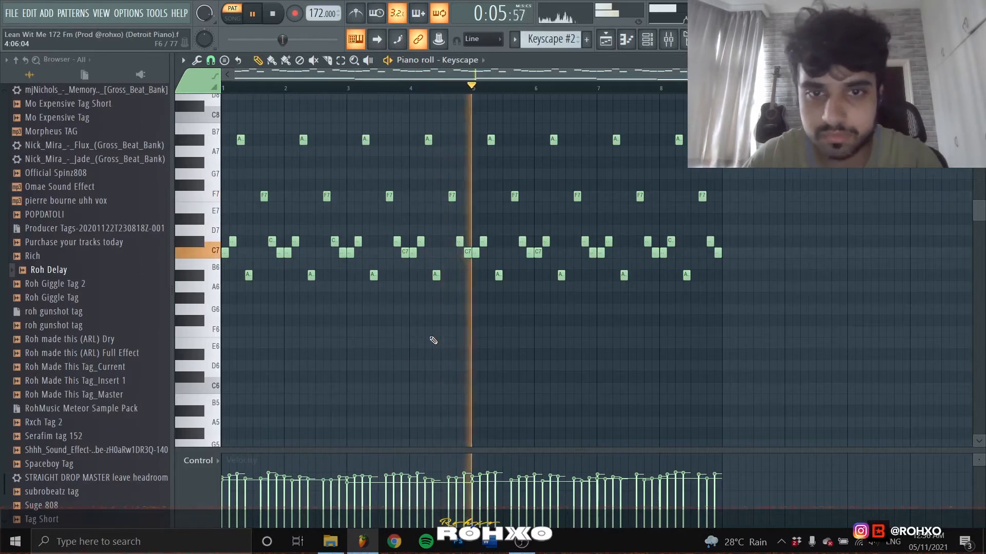
key("space")
scroll(502, 357, "down", 1)
scroll(502, 357, "down", 8)
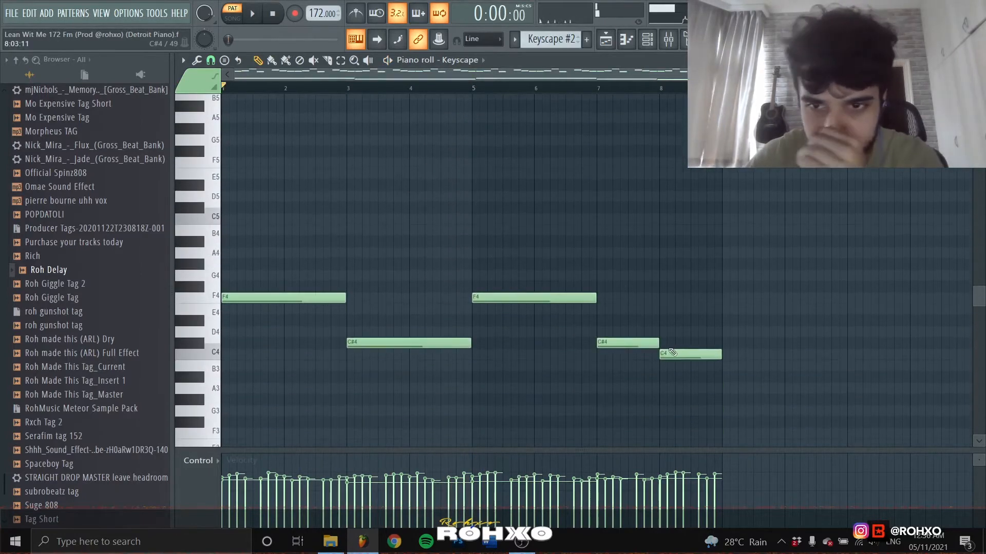
scroll(731, 303, "up", 6)
scroll(719, 303, "up", 4)
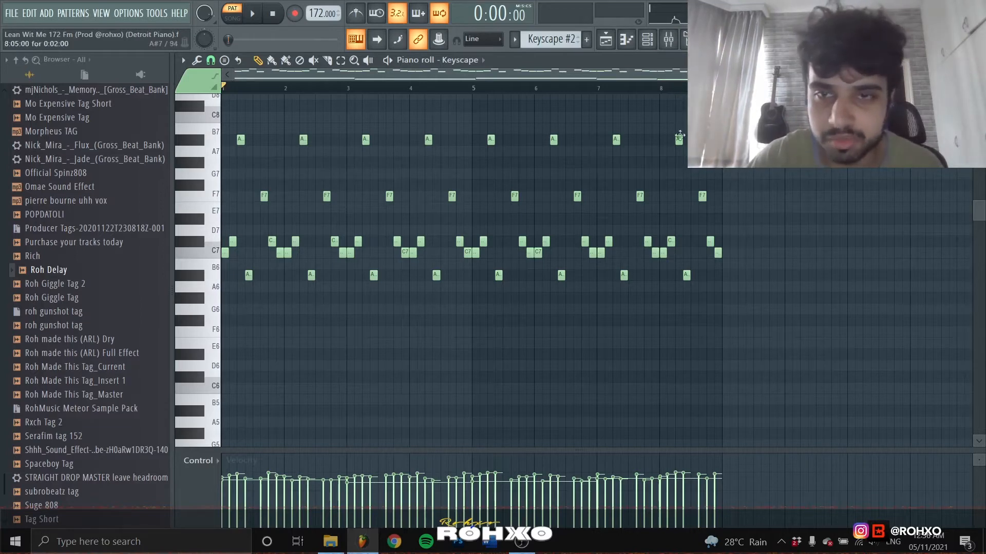
- Open the Bass - Reso 2 pattern from the playlist in the piano roll and play it
left_click(606, 41)
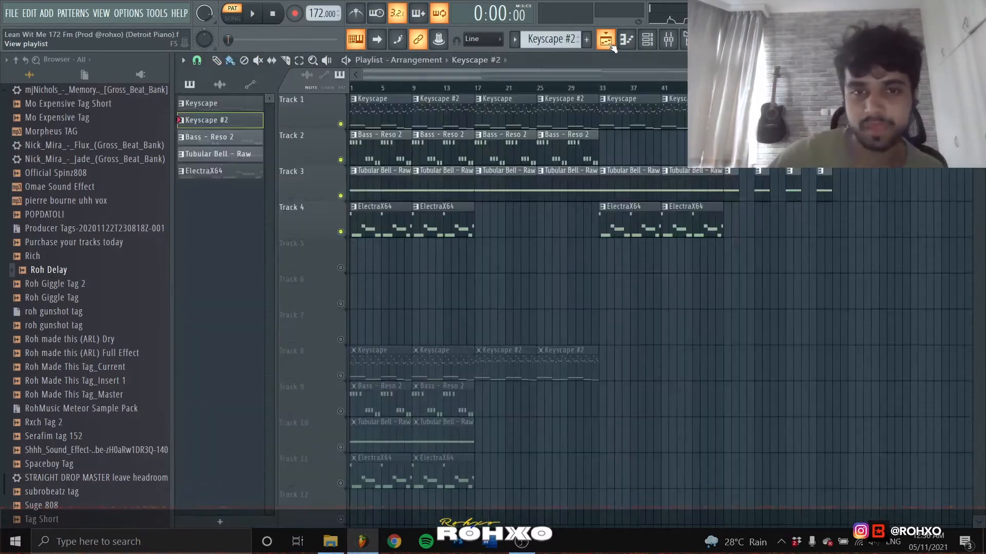
double_click(543, 143)
scroll(545, 182, "up", 7)
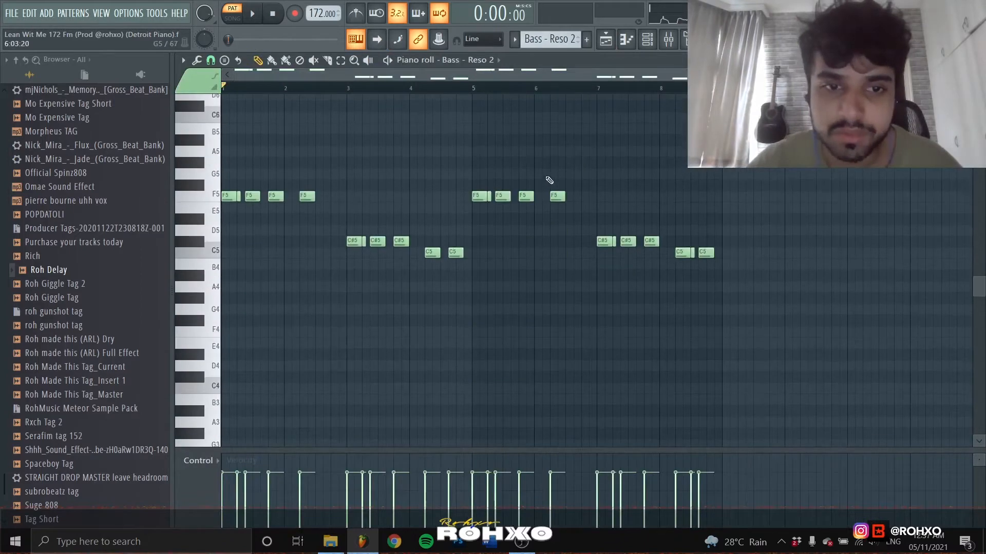
scroll(549, 180, "down", 1)
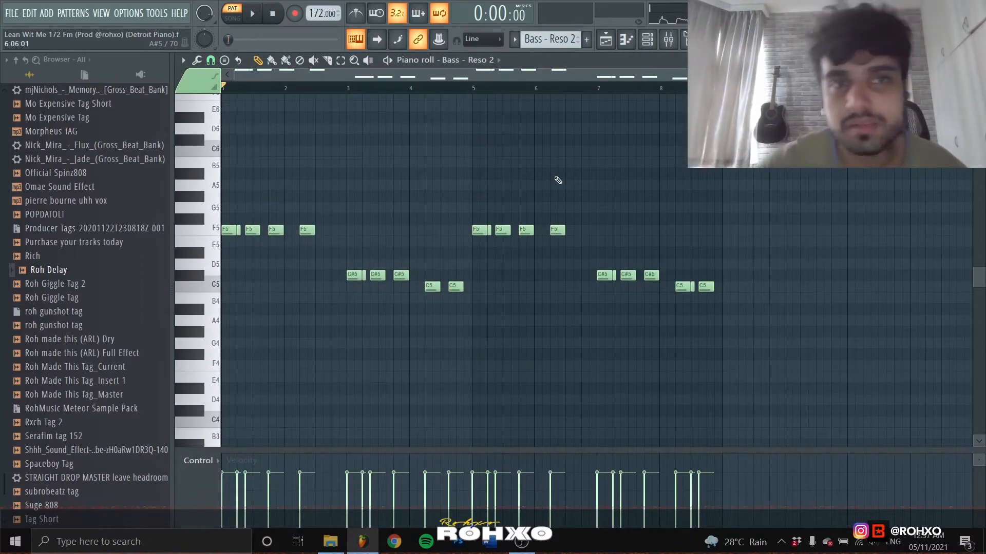
key("space")
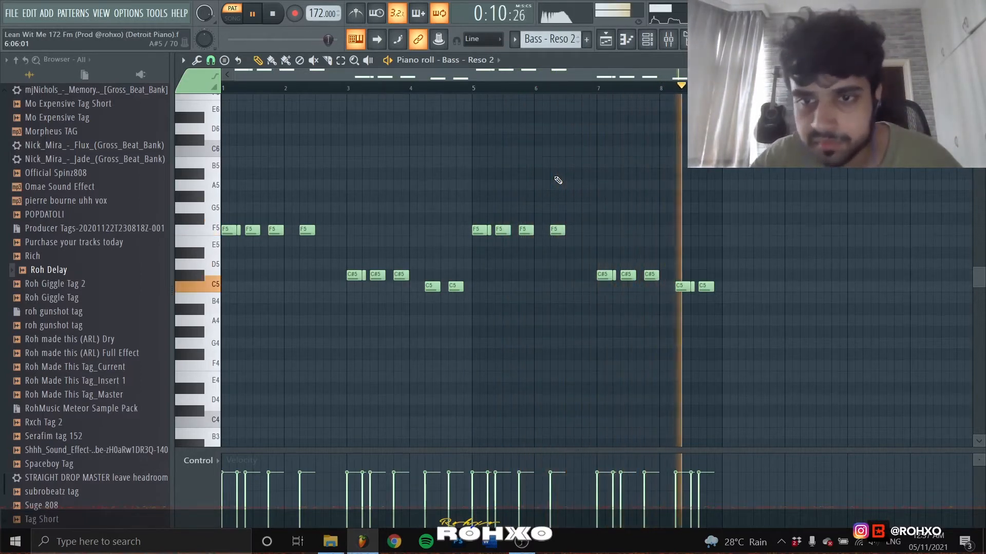
- Stop playback and expand the Bass One-Shots presets of the Sounds of Detroit II drum kit in the browser
key("space")
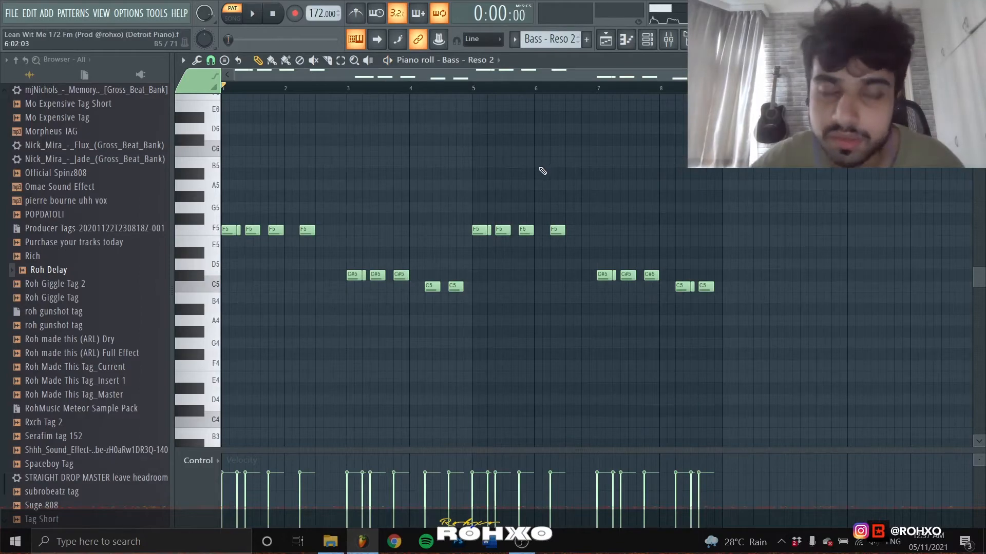
scroll(75, 257, "up", 20)
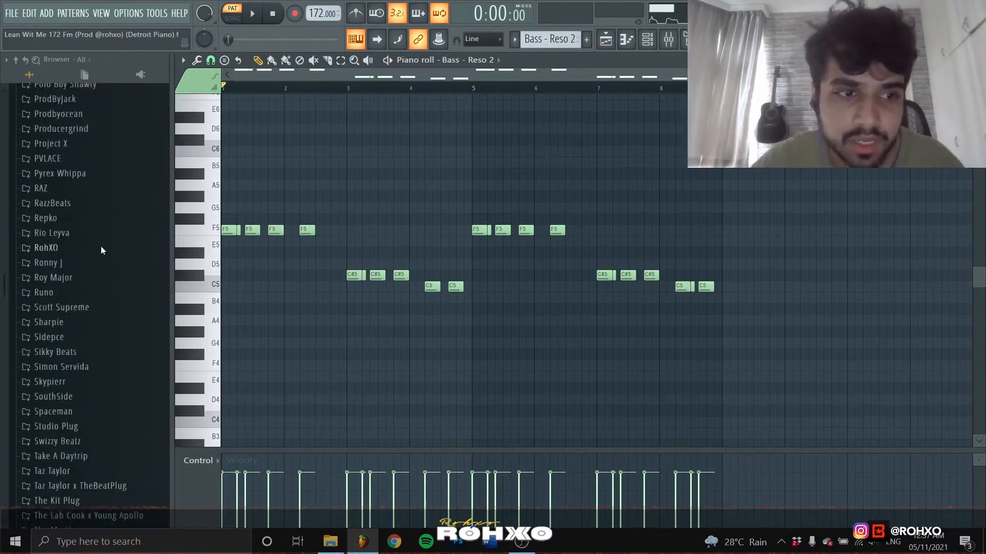
scroll(112, 246, "up", 15)
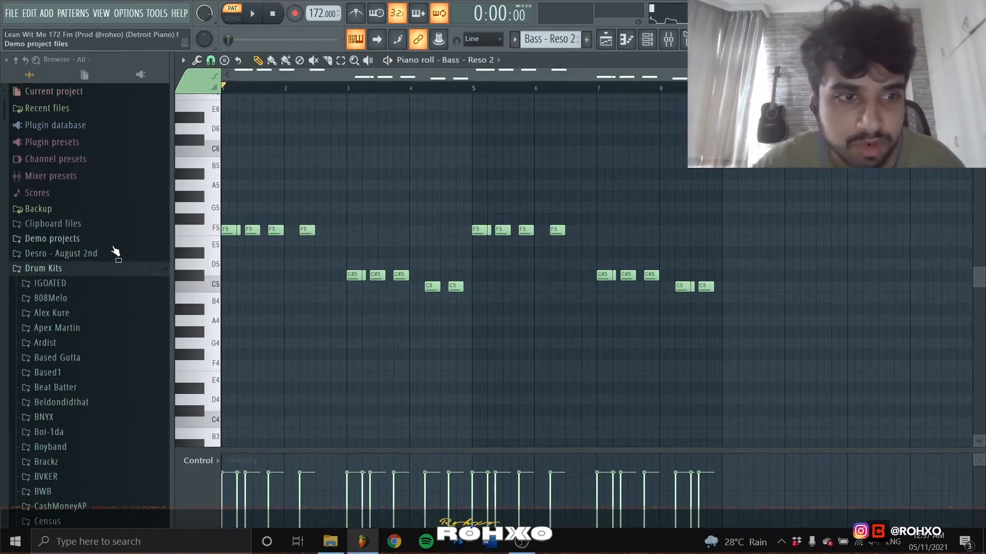
scroll(136, 171, "down", 3)
left_click(127, 145)
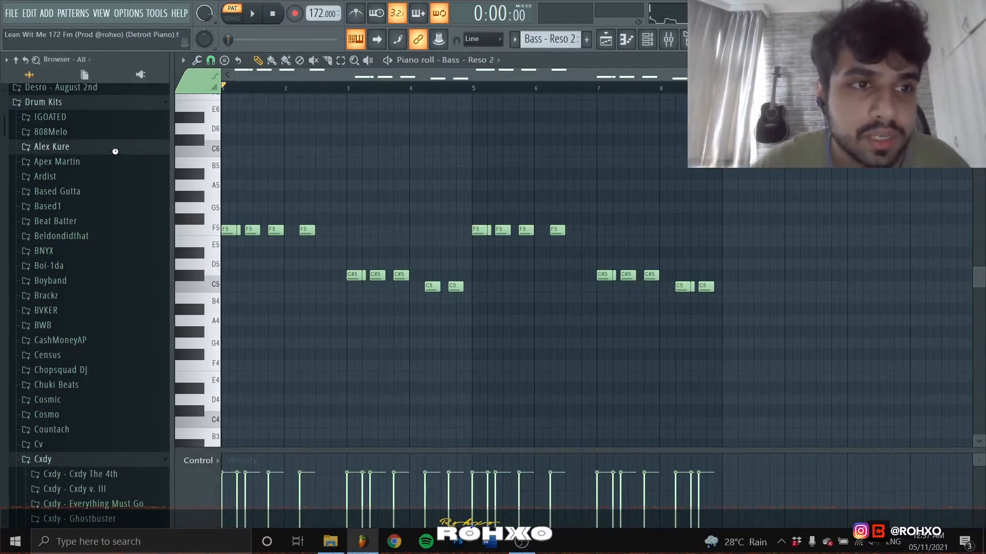
left_click(140, 180)
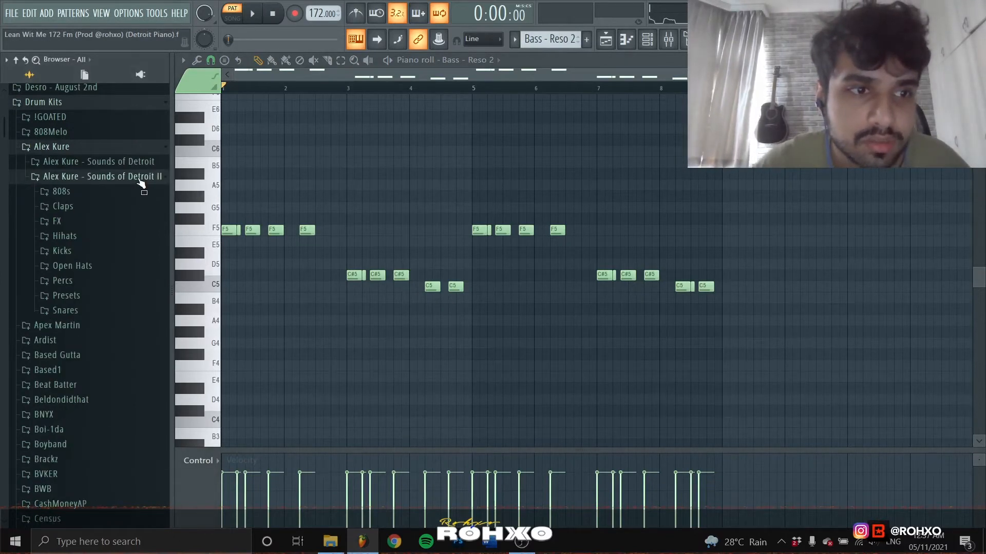
left_click(110, 297)
left_click(124, 311)
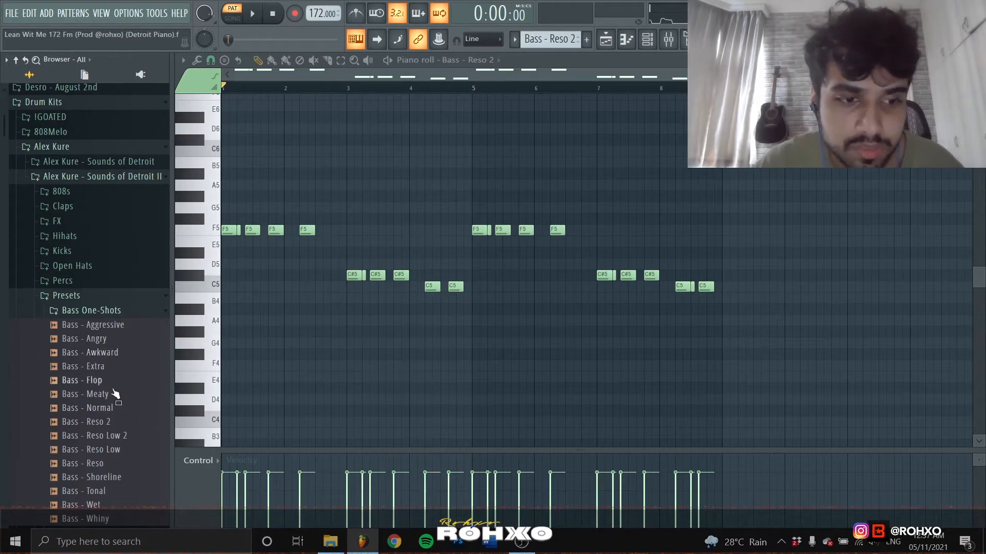
- Preview the Bass - Reso 2, Bass - Shoreline, Bass - Wet and Bass - Extra one-shots
scroll(121, 389, "down", 2)
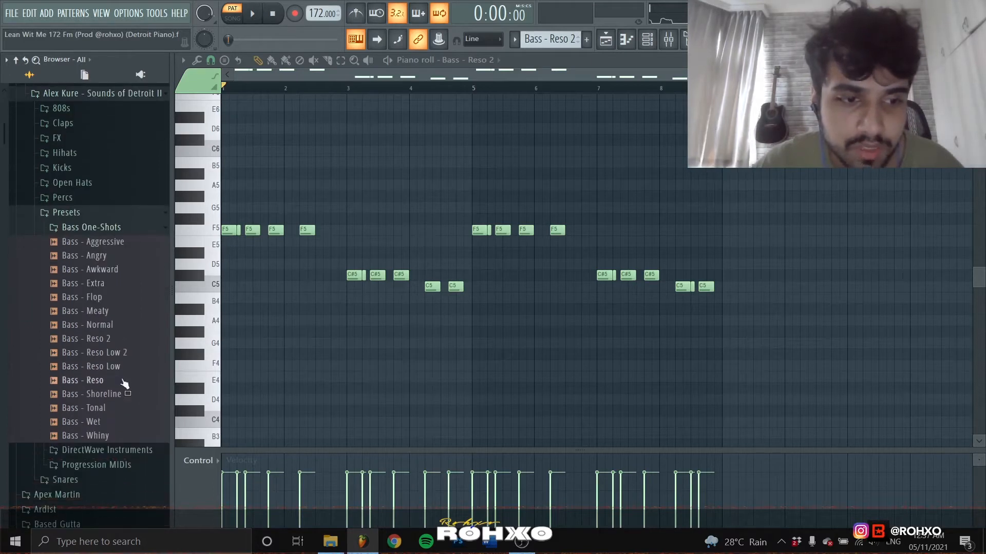
left_click(128, 341)
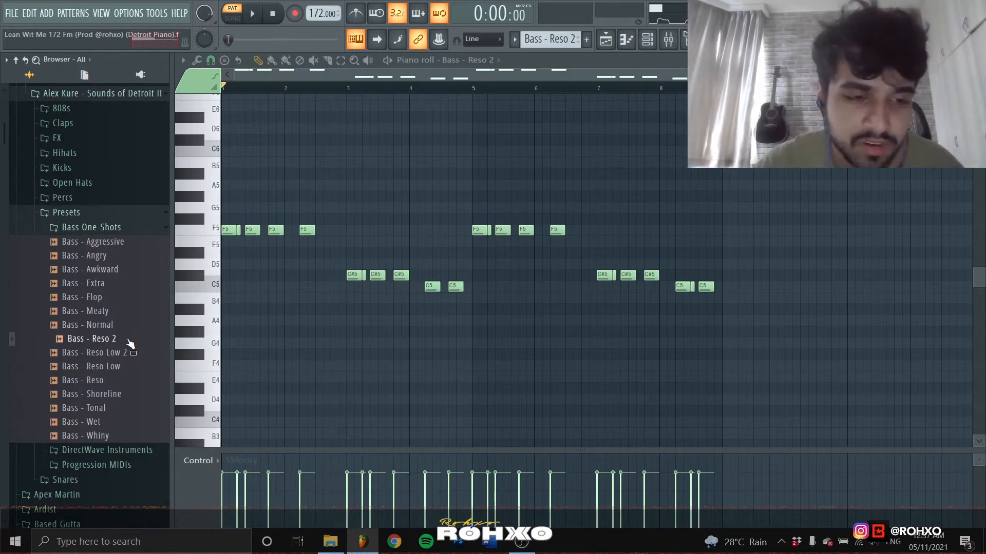
left_click(145, 398)
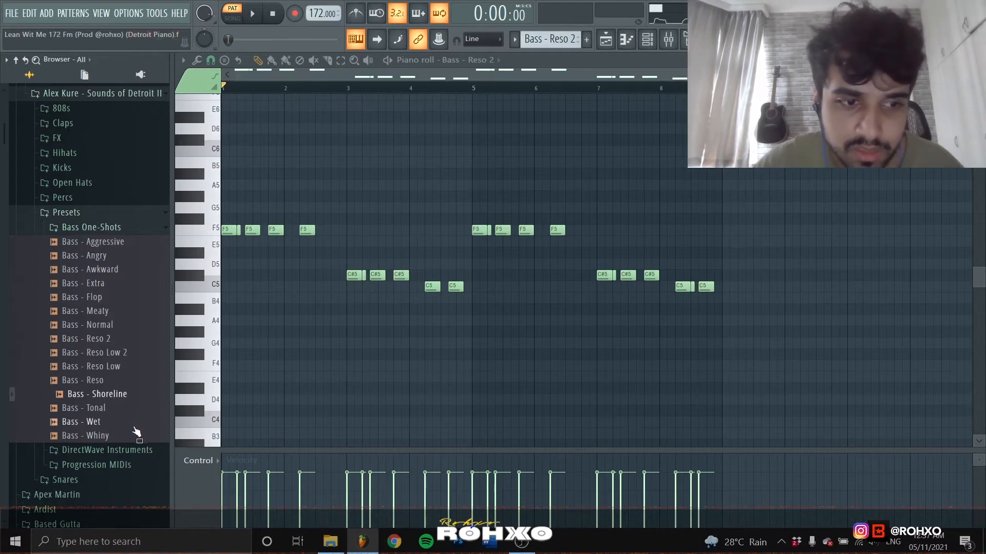
left_click(135, 425)
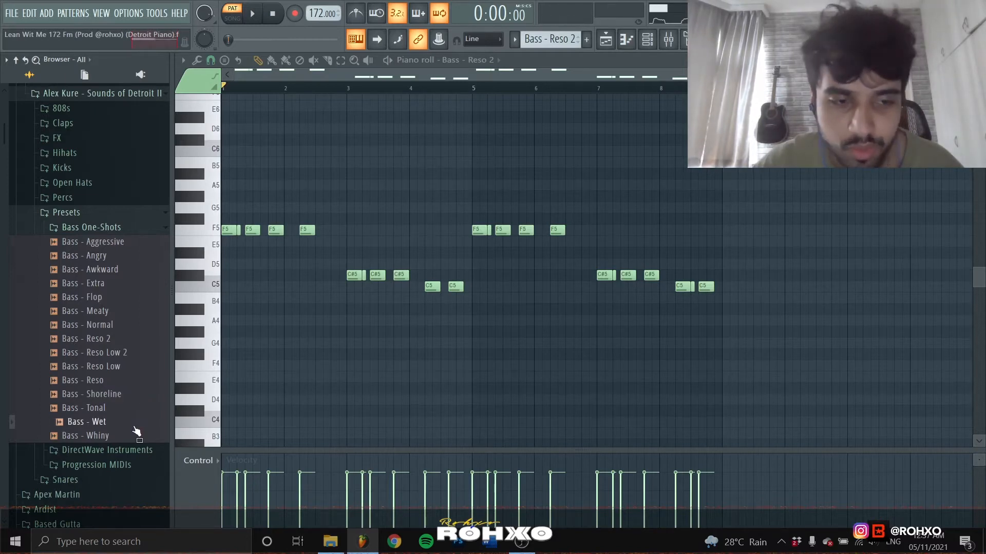
left_click(135, 426)
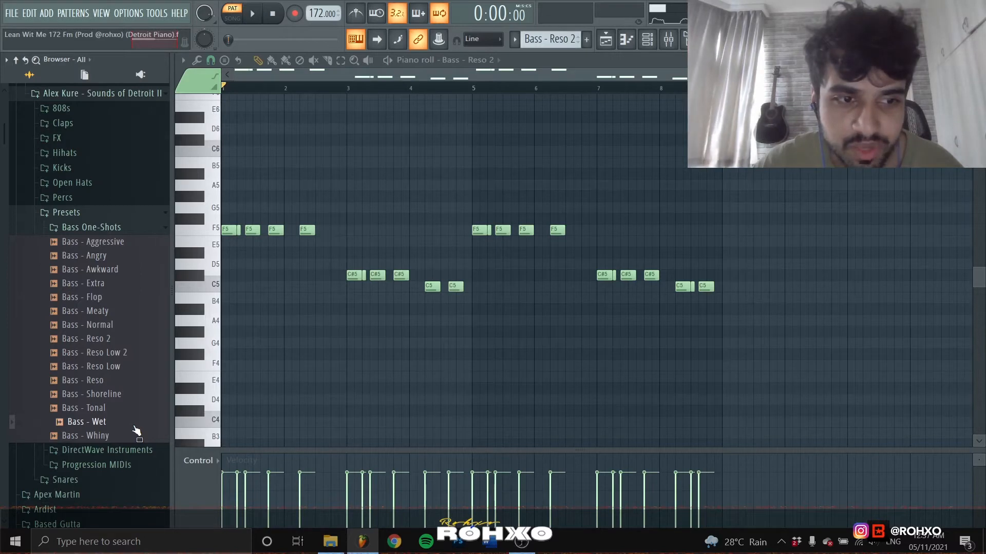
left_click(132, 287)
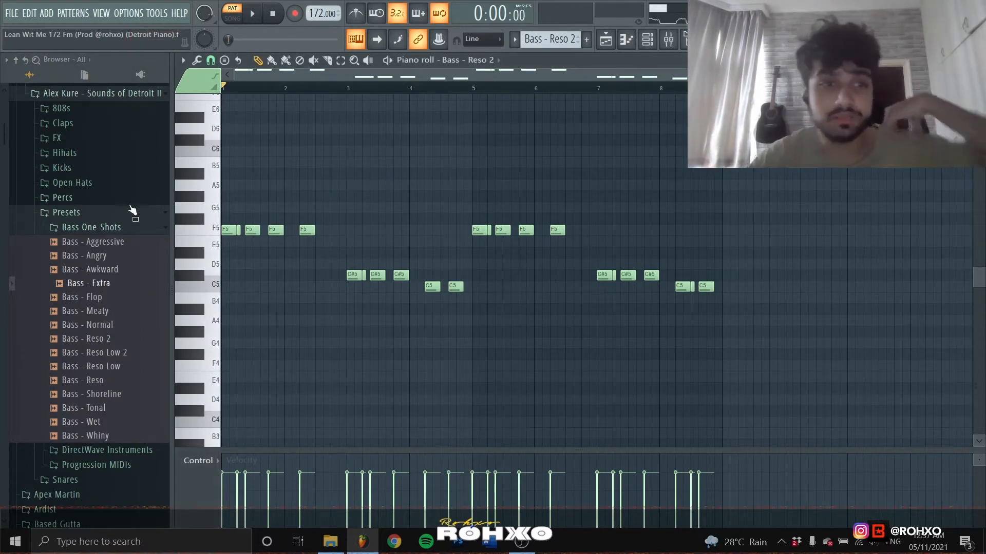
- Collapse the Sounds of Detroit II folder, and expand and collapse the original Sounds of Detroit folder
scroll(133, 211, "up", 4)
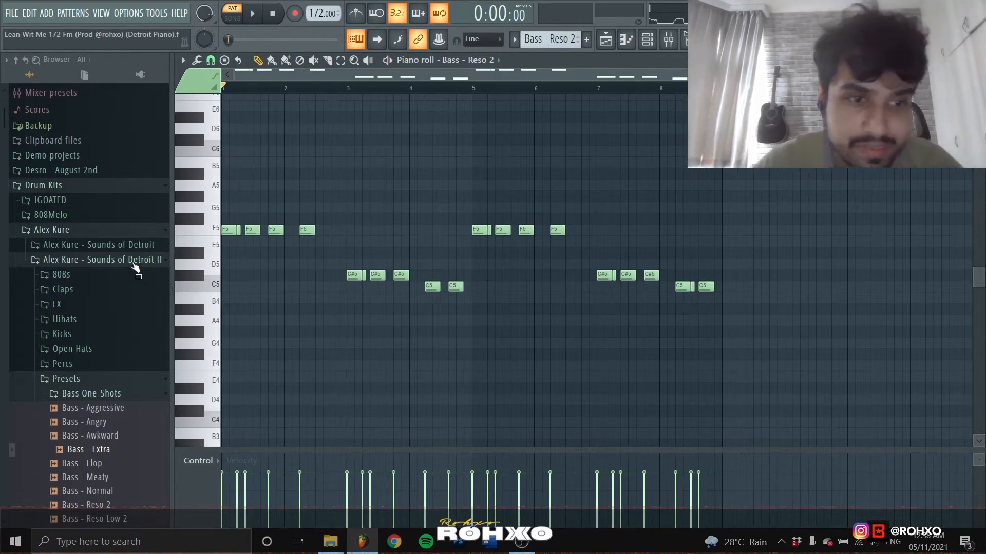
left_click(146, 259)
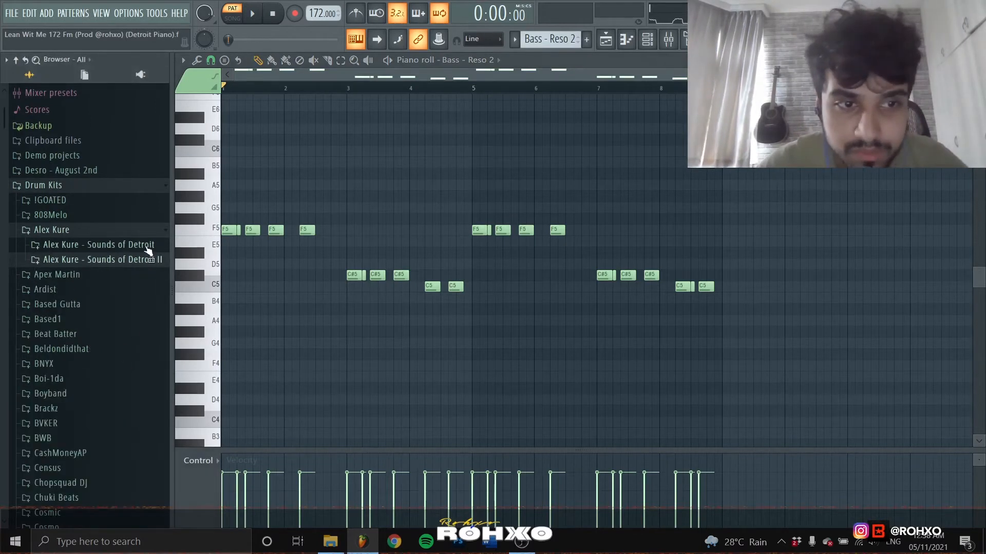
left_click(147, 247)
left_click(147, 249)
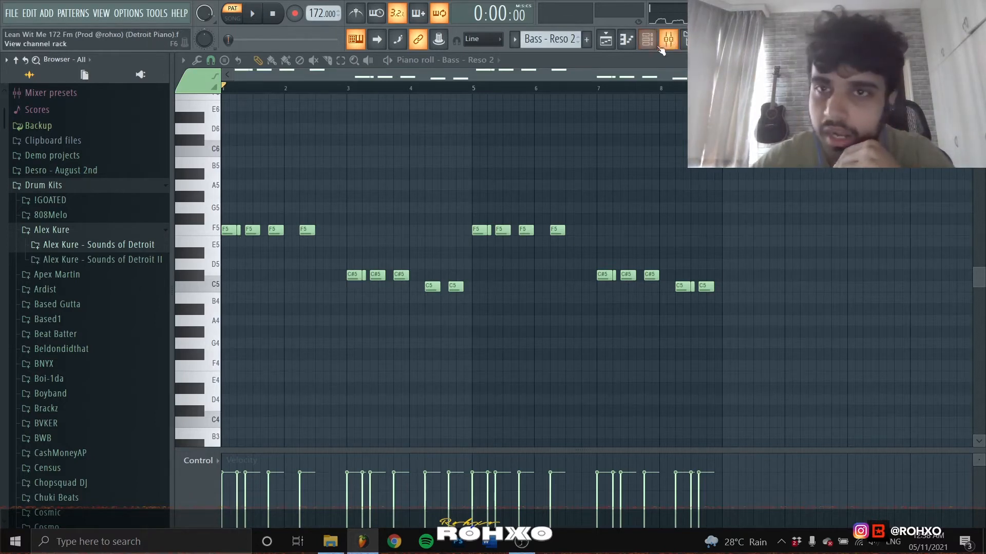
- Examine the volume envelope settings of the Bass - Reso 2 channel and return to its piano roll
key("F6")
left_click(270, 216)
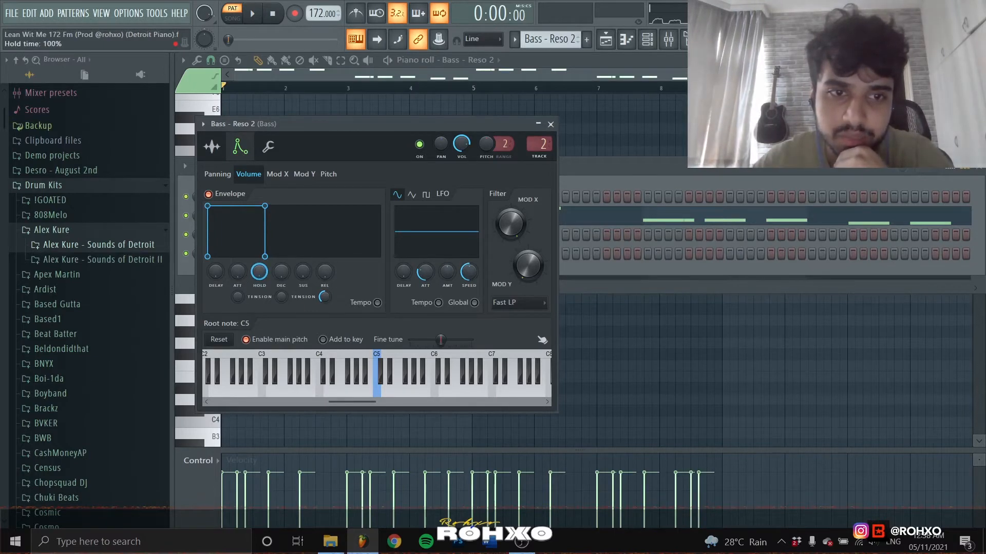
key("F7")
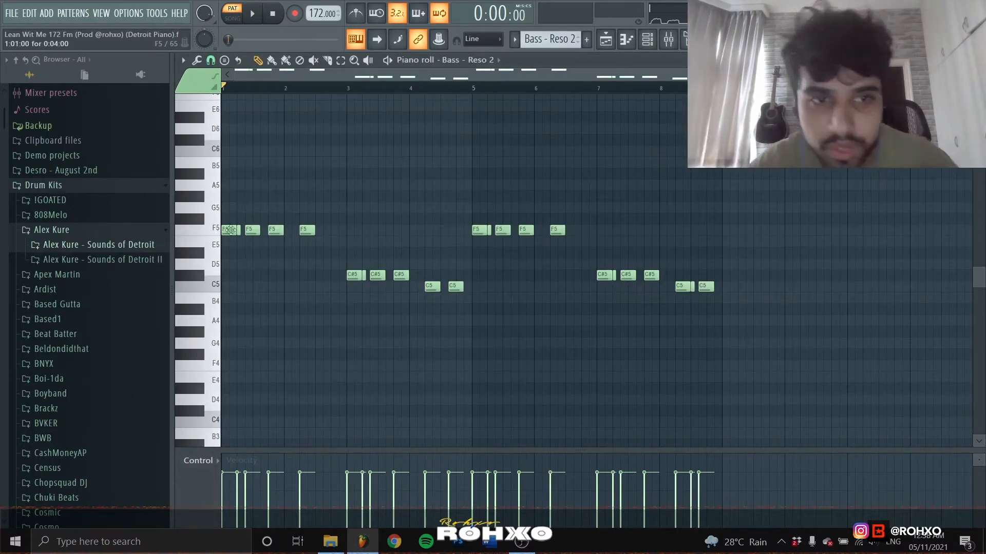
- Play the opening F5 notes of the Bass - Reso 2 pattern and stop playback
scroll(243, 233, "up", 4)
scroll(308, 232, "down", 4)
key("space")
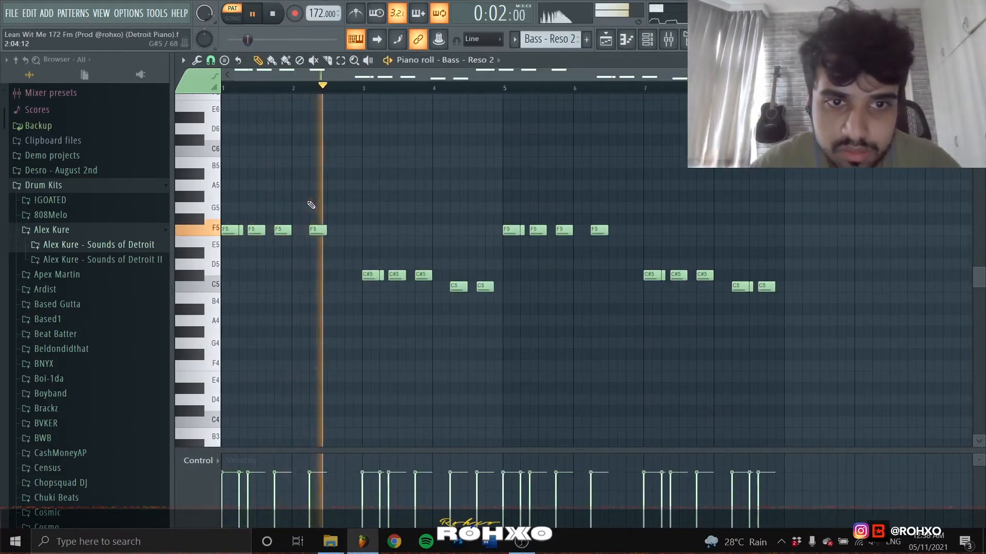
key("space")
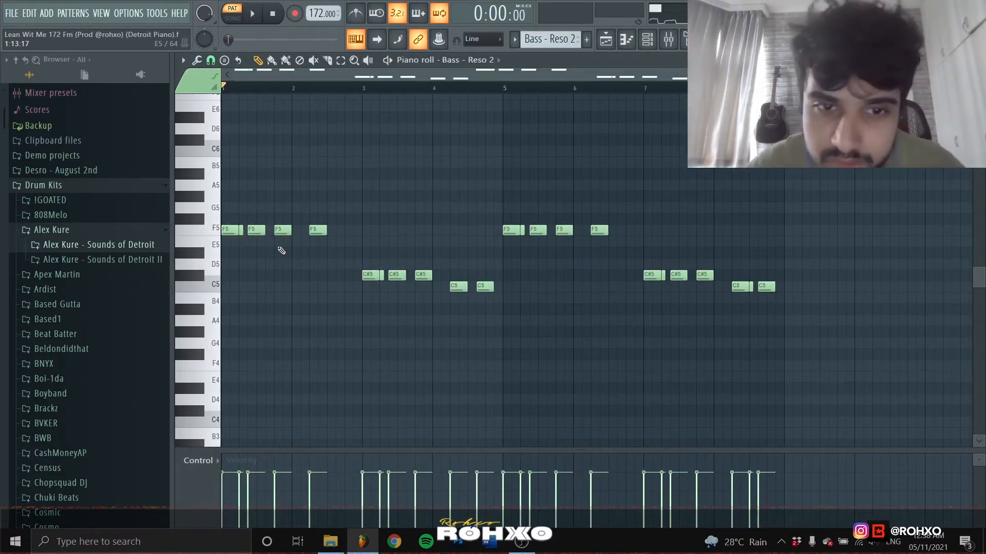
scroll(440, 185, "down", 1)
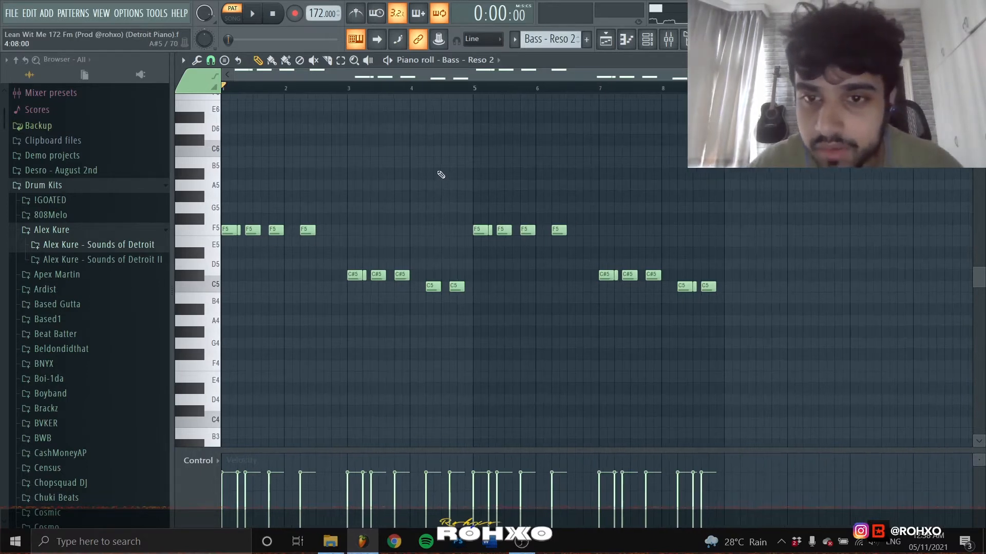
- Transpose the Bass - Reso 2 notes down an octave, play them, and move them back up an octave
scroll(472, 164, "down", 2)
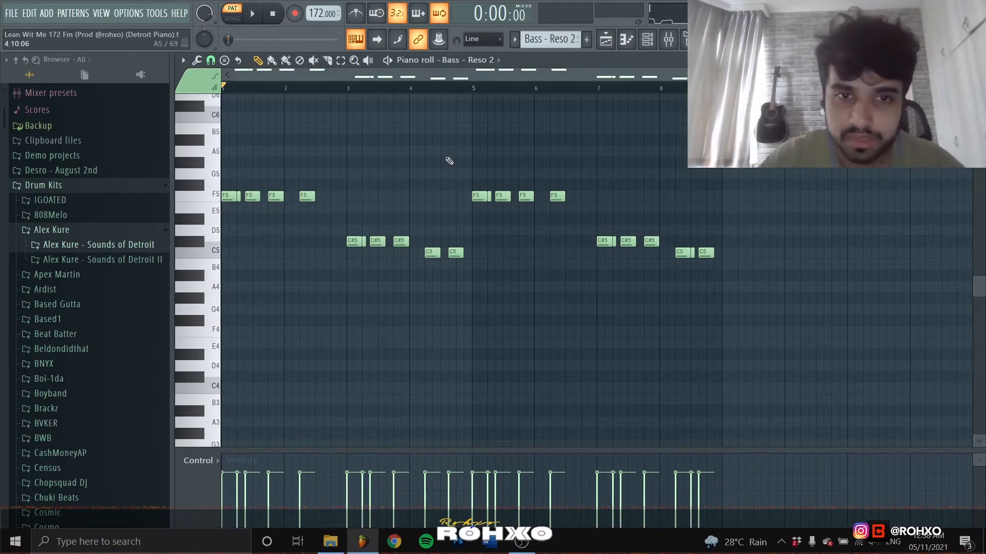
key("ctrl+Down")
key("space")
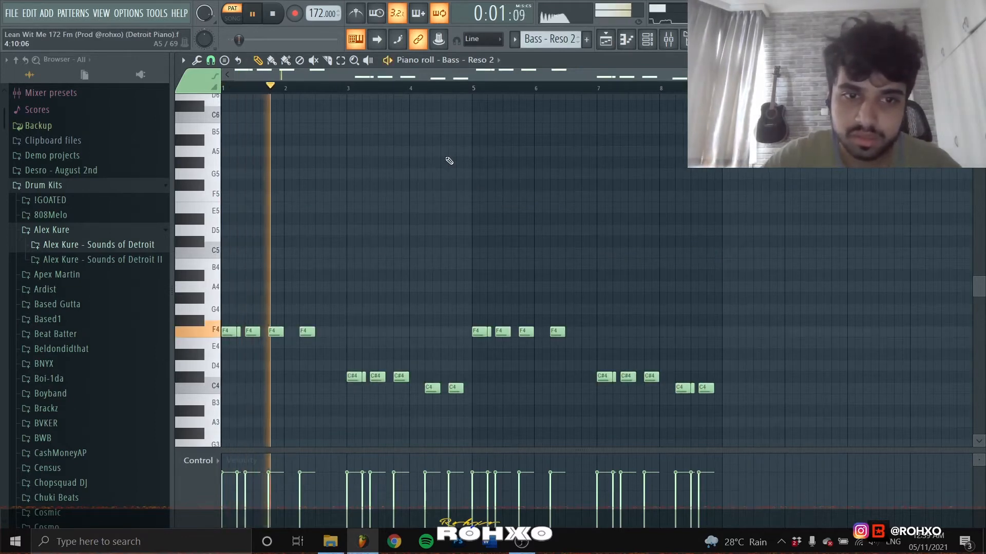
key("space")
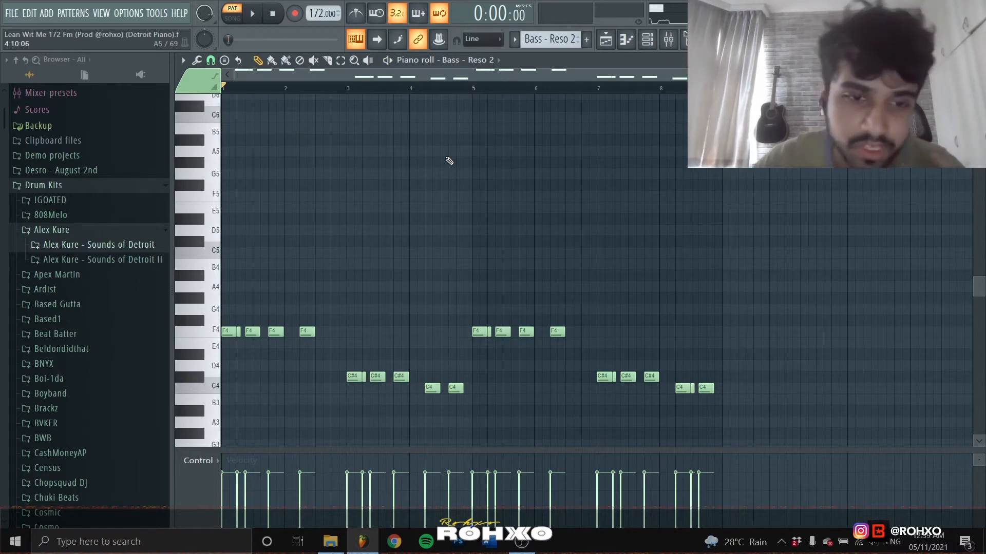
key("ctrl+Up")
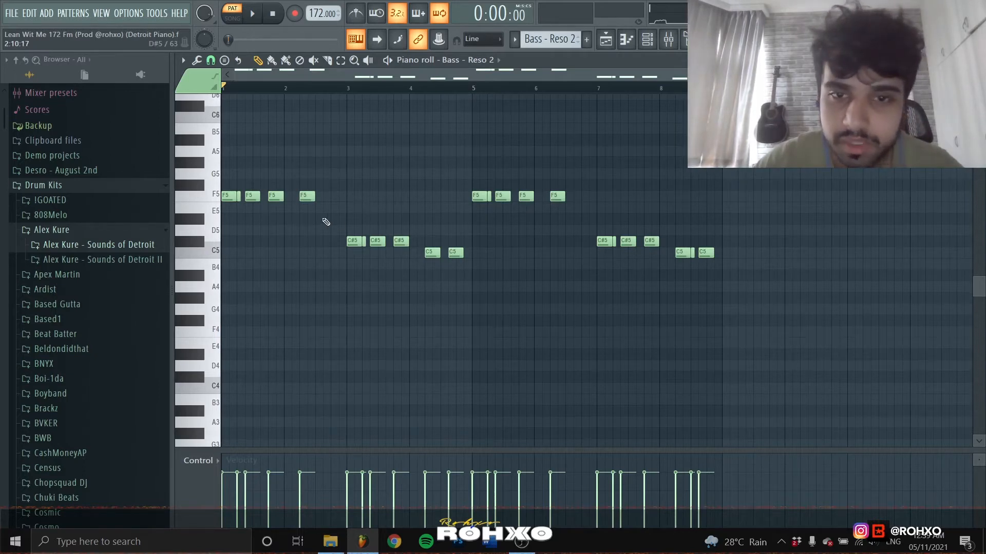
- Save the project and open the Tubular Bell - Raw pattern in the piano roll
key("ctrl+s")
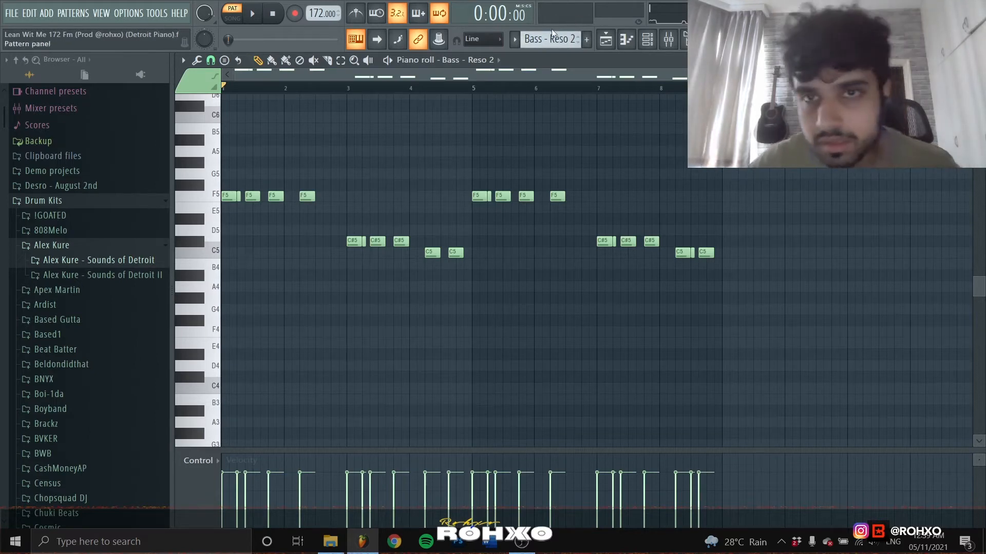
left_click_drag(550, 39, 550, 46)
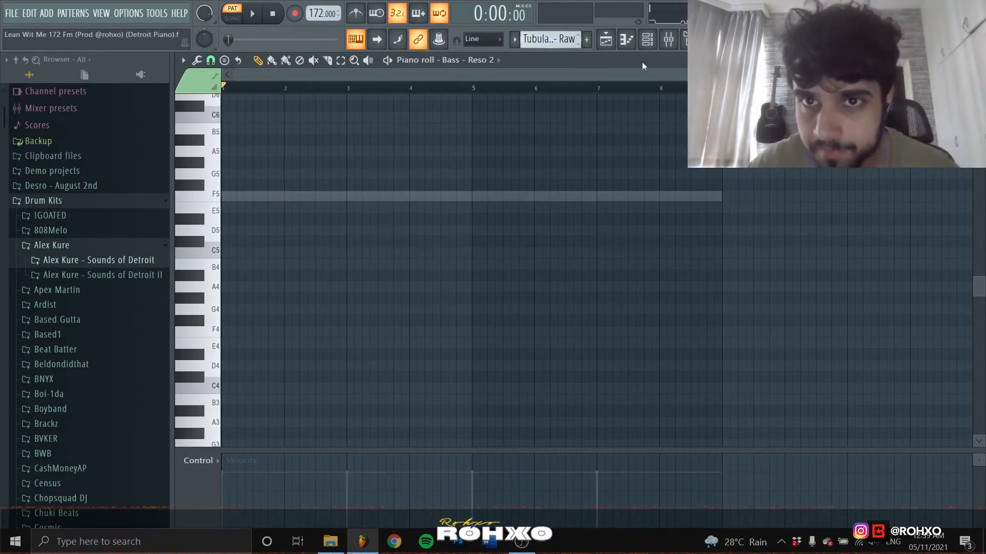
left_click(626, 39)
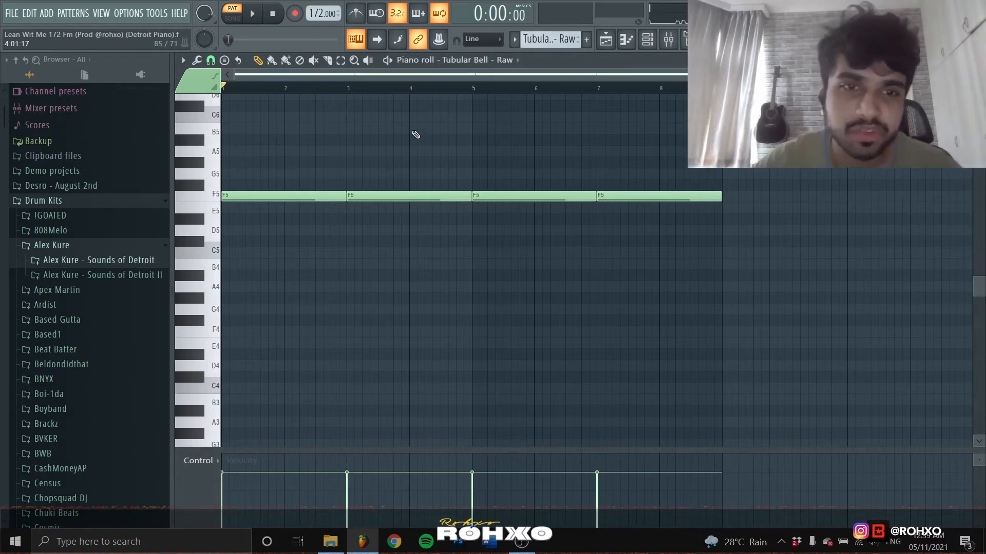
- Preview the Tubular Bell - Raw sample from the Percs folder of the Sounds of Detroit II kit
left_click(126, 276)
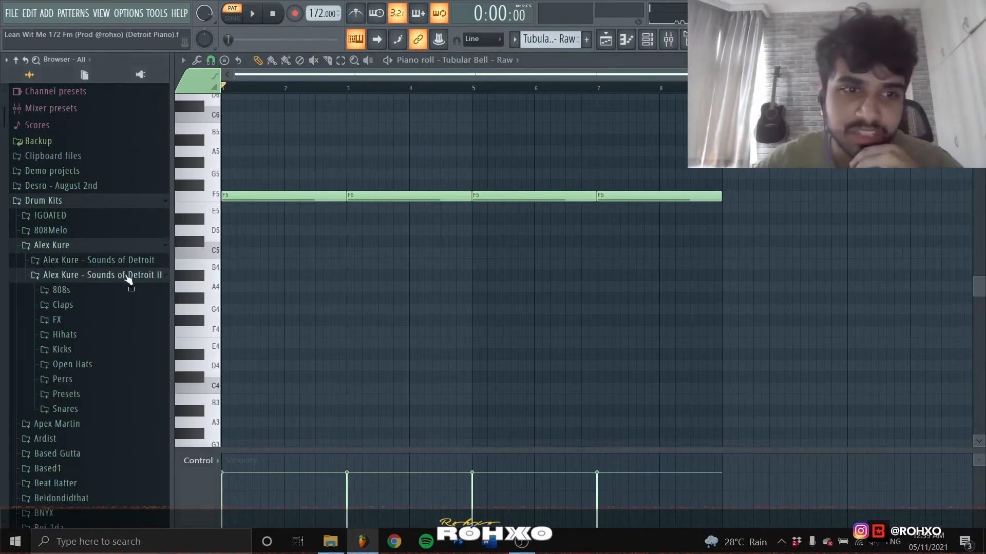
scroll(142, 269, "down", 4)
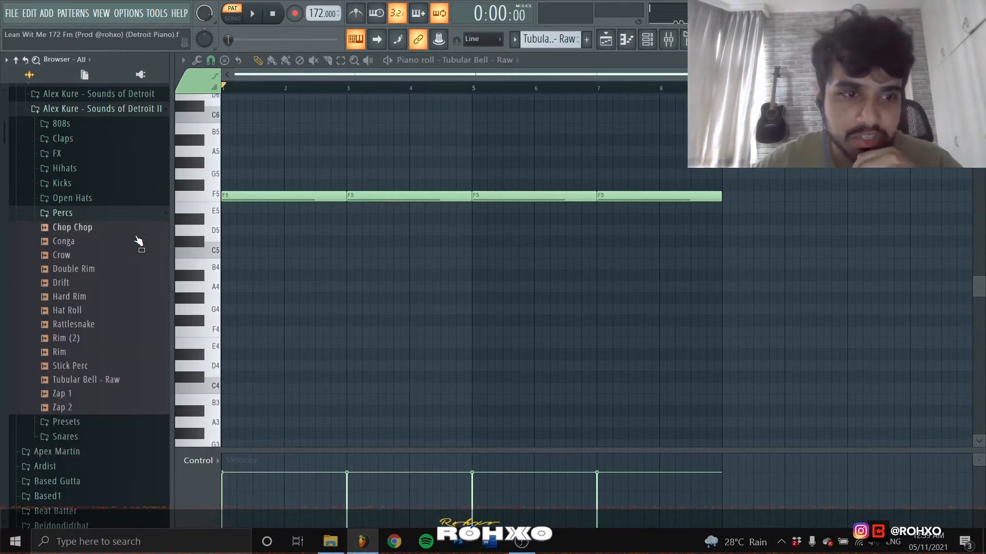
left_click_drag(113, 380, 199, 400)
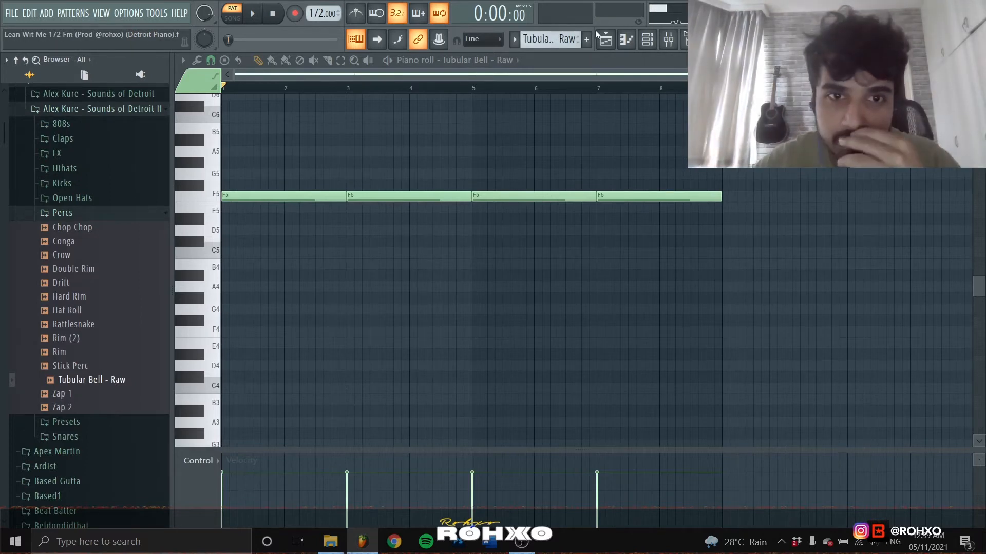
- Play the Tubular Bell - Raw pattern of four long F5 notes and stop playback
scroll(372, 156, "up", 3)
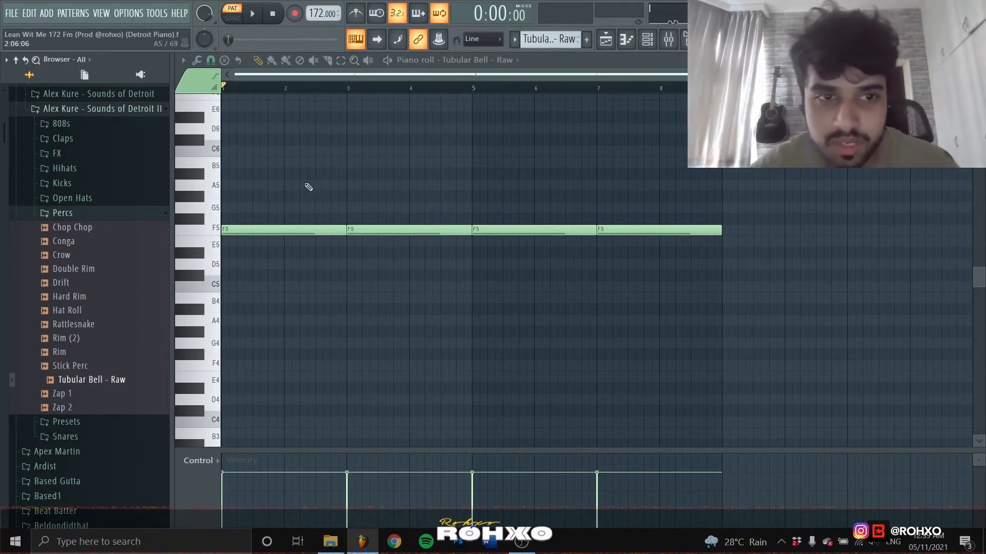
key("space")
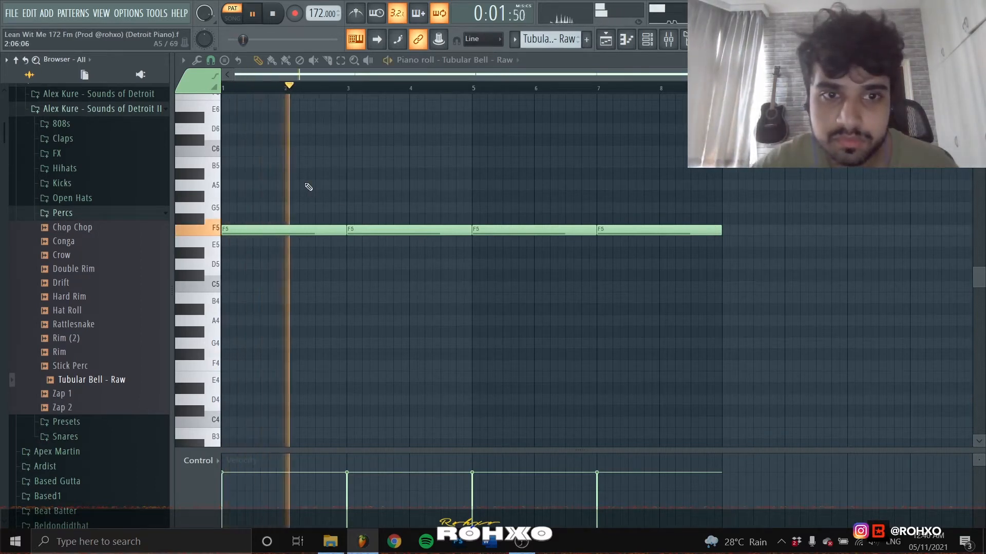
key("space")
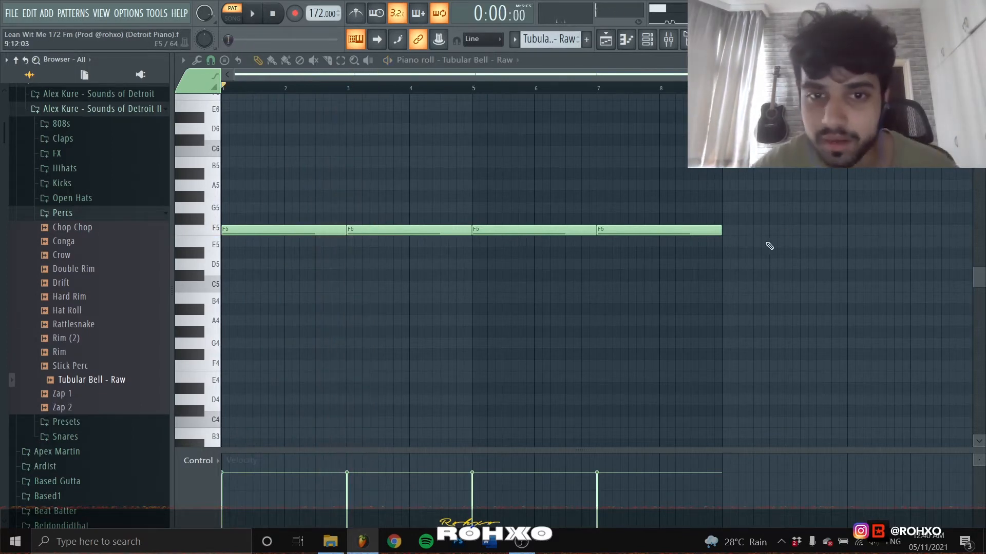
- Inspect the Fruity parametric EQ 2 and Fruity delay 2 settings on the Tubular Bell mixer track, and close the plugin windows
left_click(668, 39)
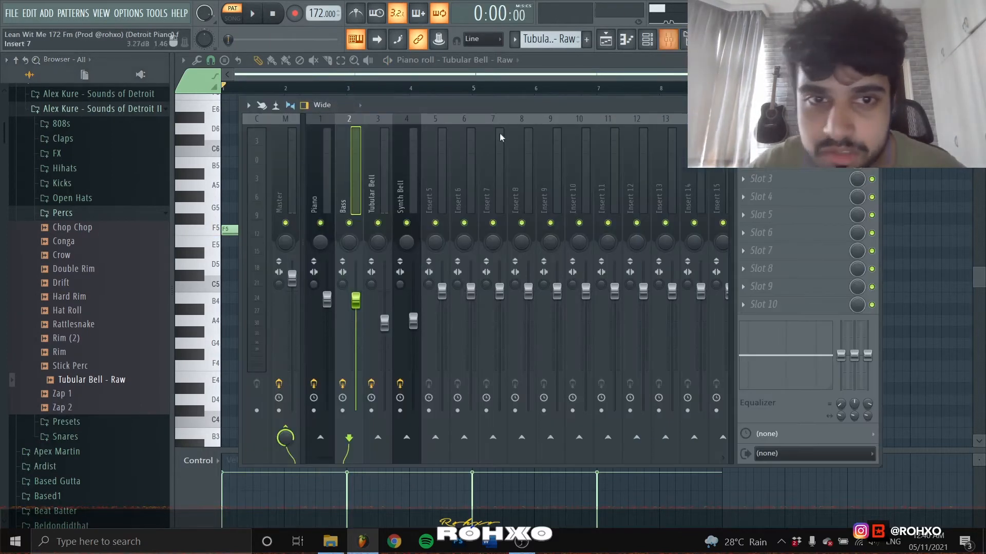
left_click(369, 162)
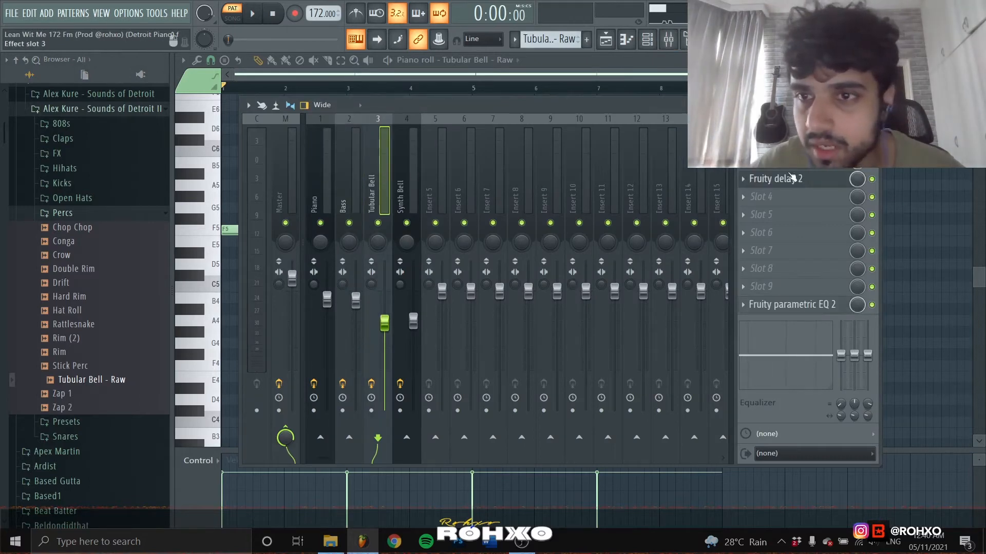
left_click(791, 305)
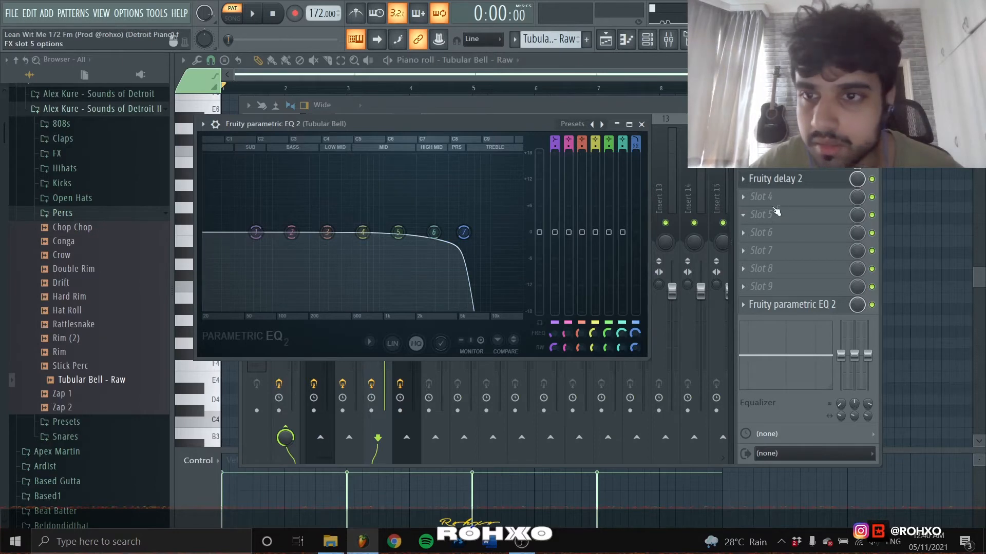
left_click(809, 180)
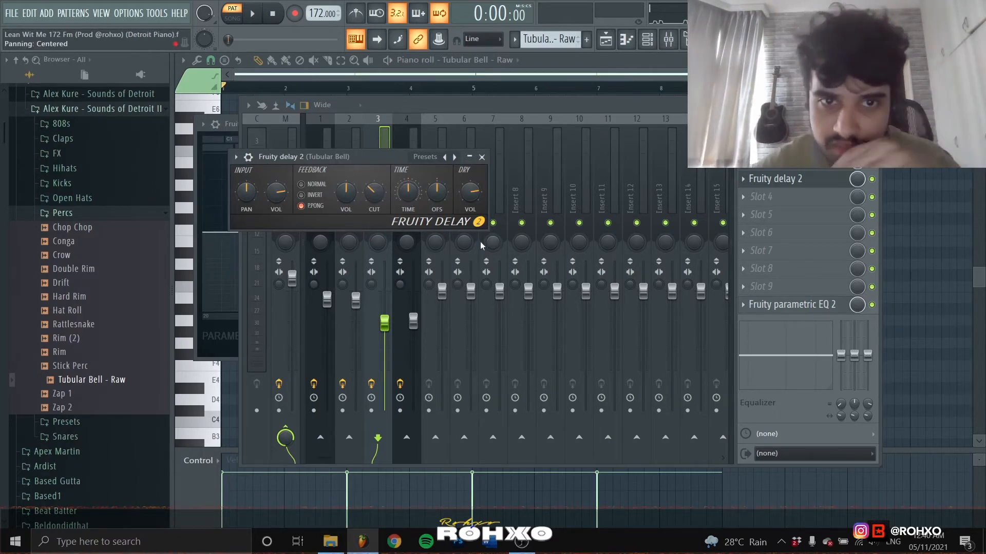
left_click(789, 306)
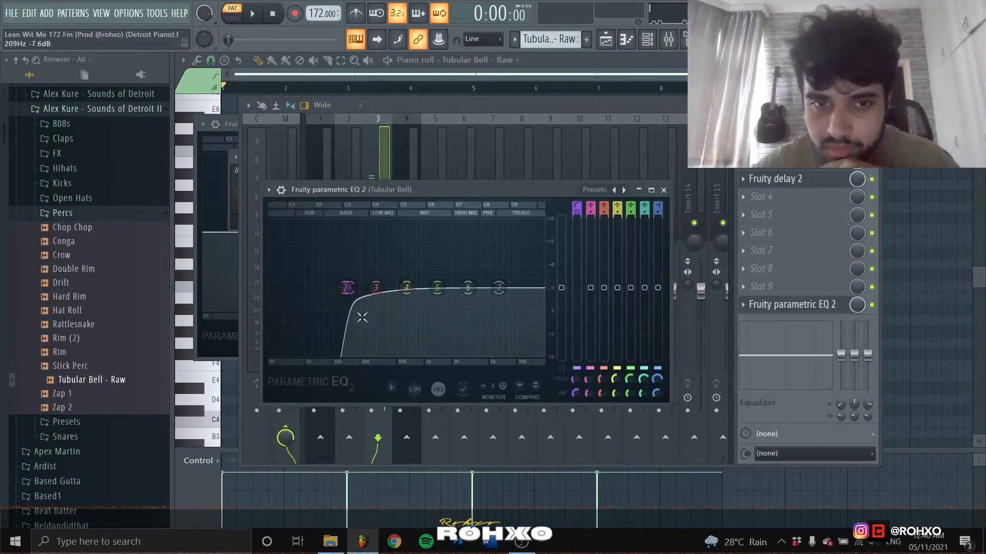
right_click(933, 177)
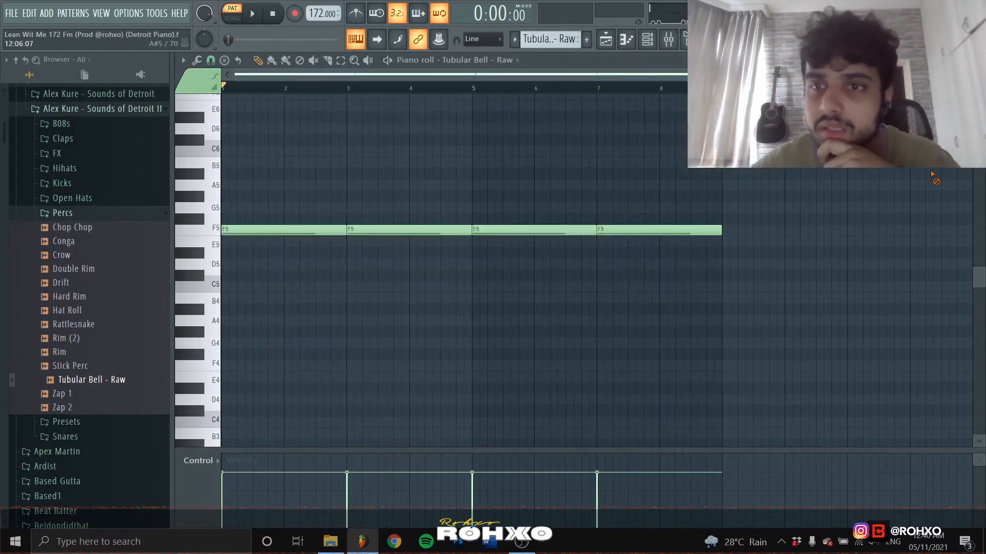
- Inspect the Bell_Days preset on the ElectraX64 channel, and play its pattern in the piano roll
scroll(566, 44, "up", 1)
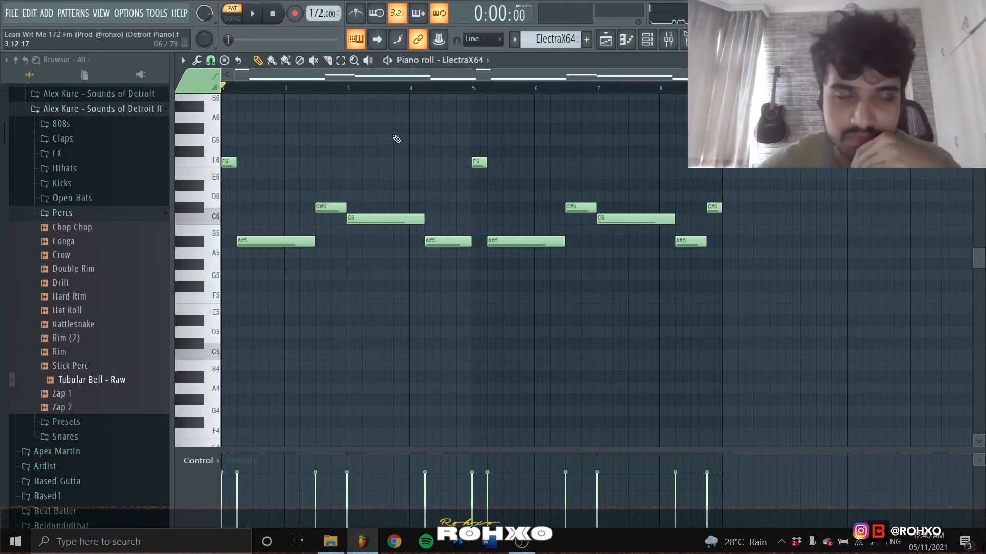
key("F6")
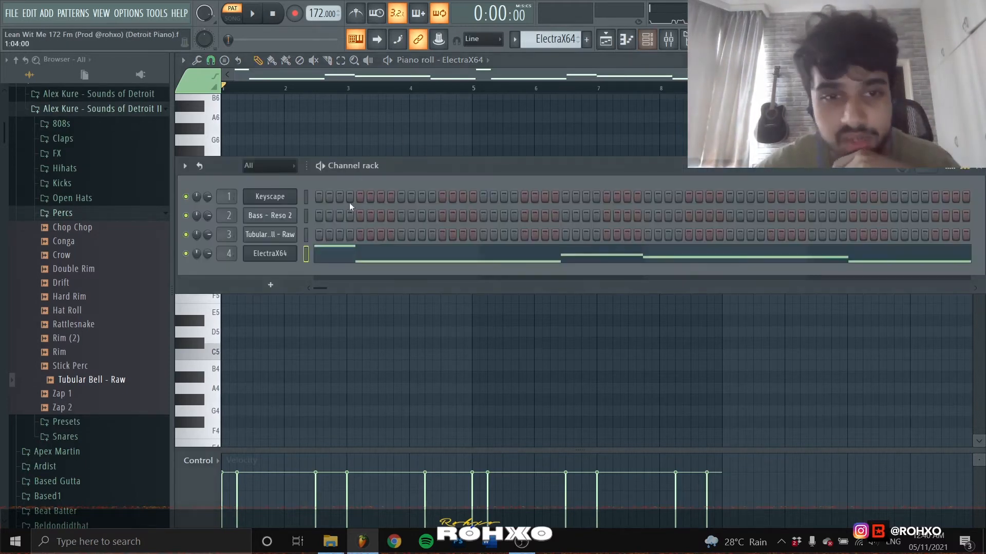
left_click(271, 254)
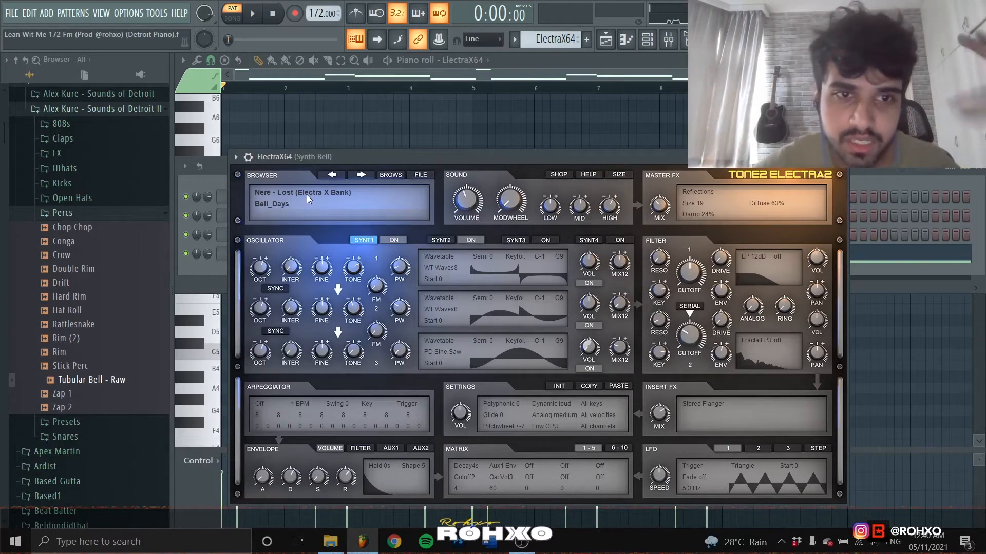
left_click(941, 390)
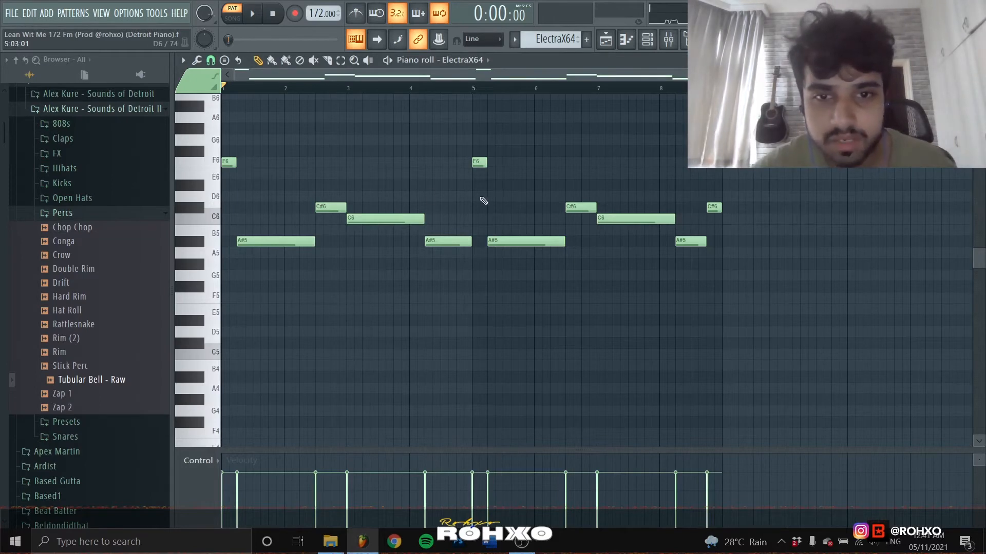
key("space")
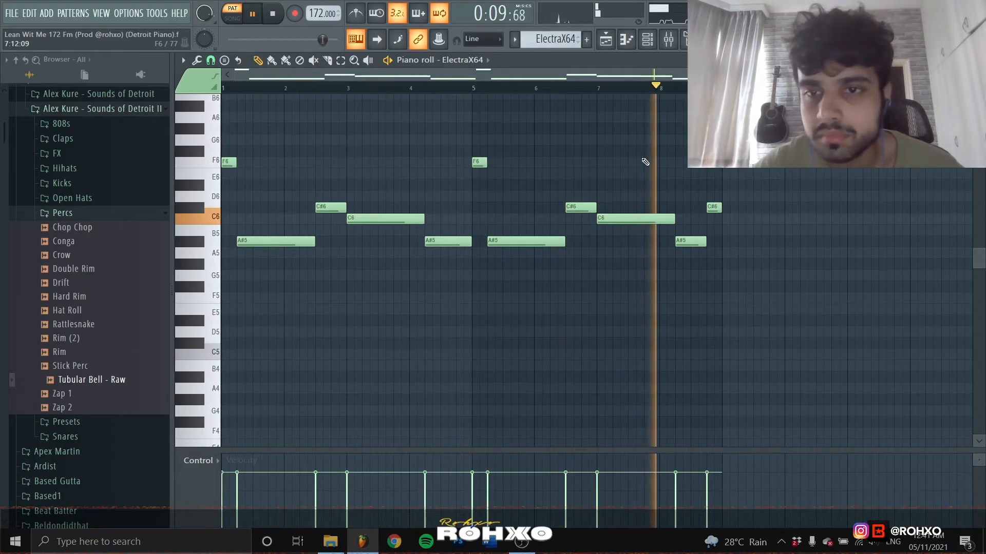
key("space")
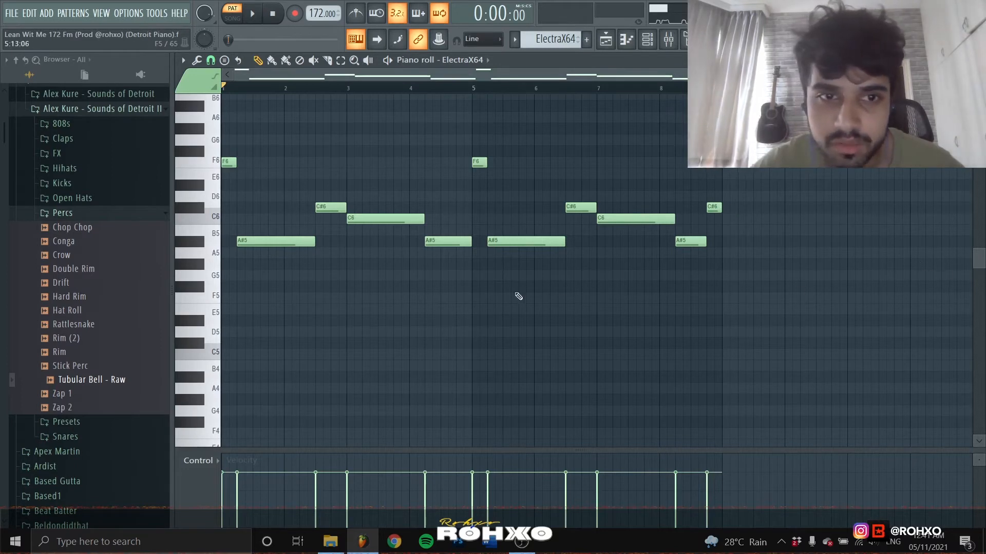
- Inspect the Synth Bell mixer track's Fruity delay 2 and Fruity parametric EQ 2 effects, and close all windows
left_click(612, 42)
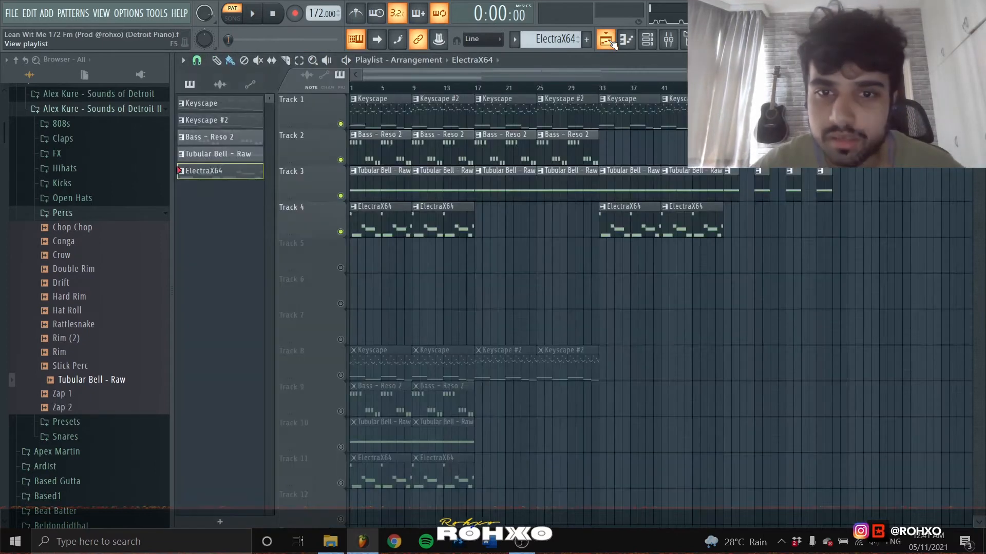
left_click(669, 39)
left_click(800, 160)
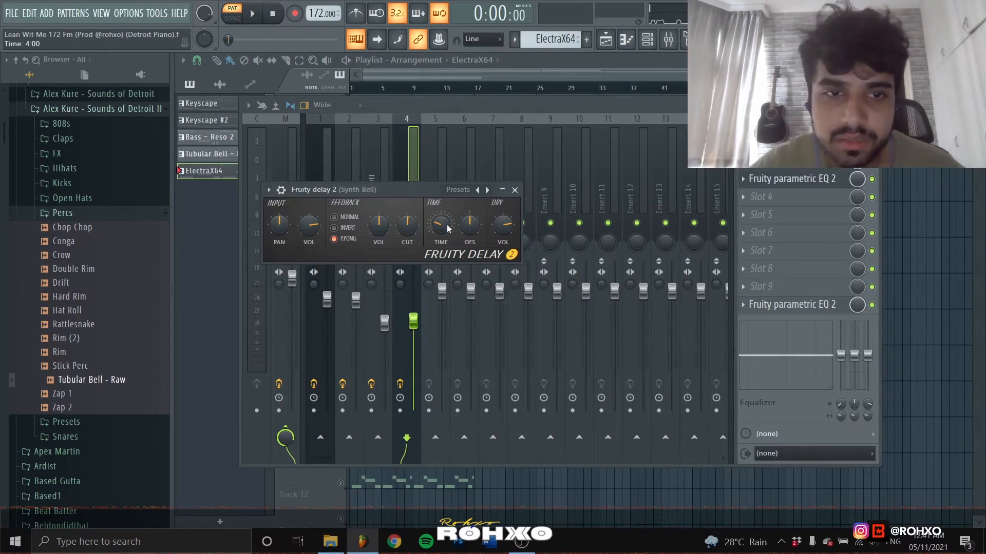
left_click(791, 178)
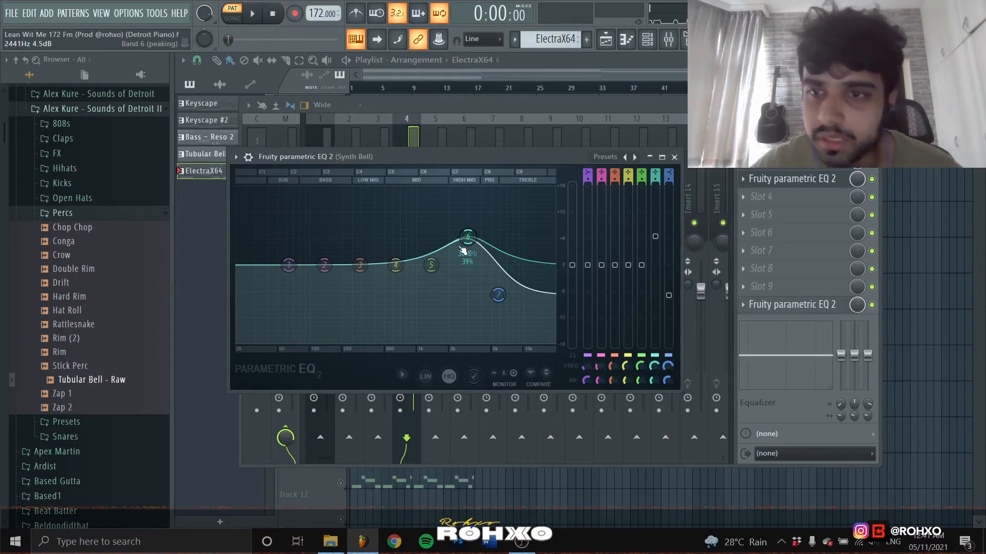
left_click(786, 303)
key("F12")
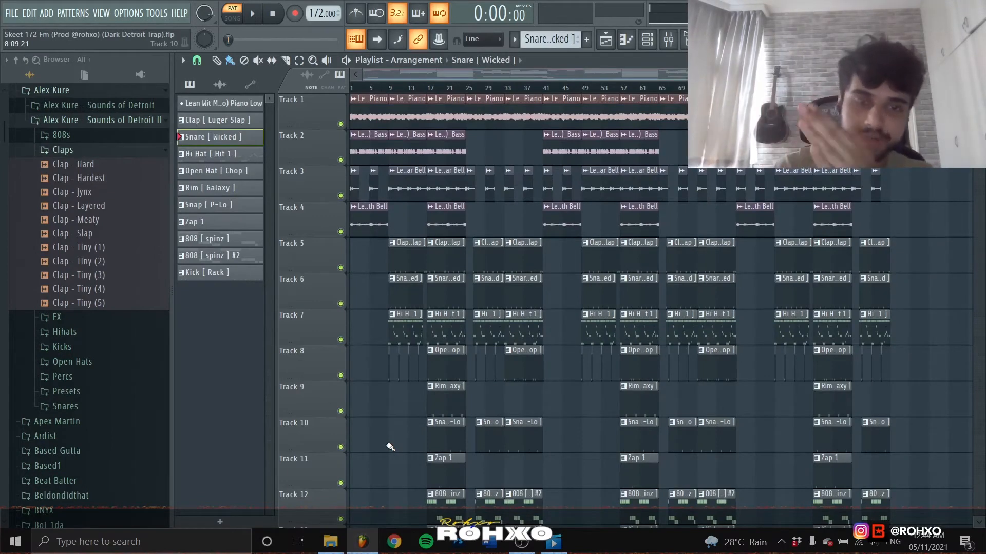
- Open the Clap [ Luger Slap ] pattern in the piano roll and play it through
double_click(452, 254)
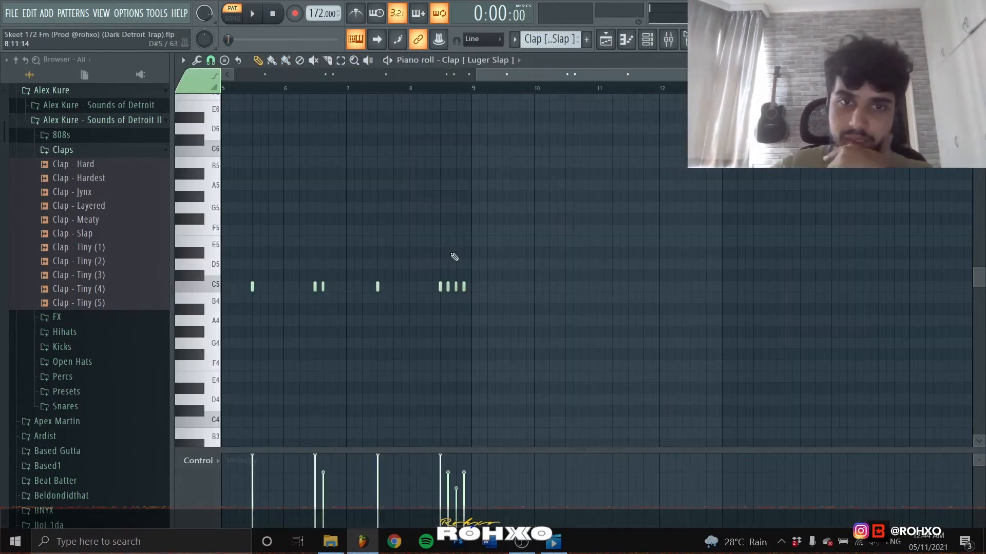
key("space")
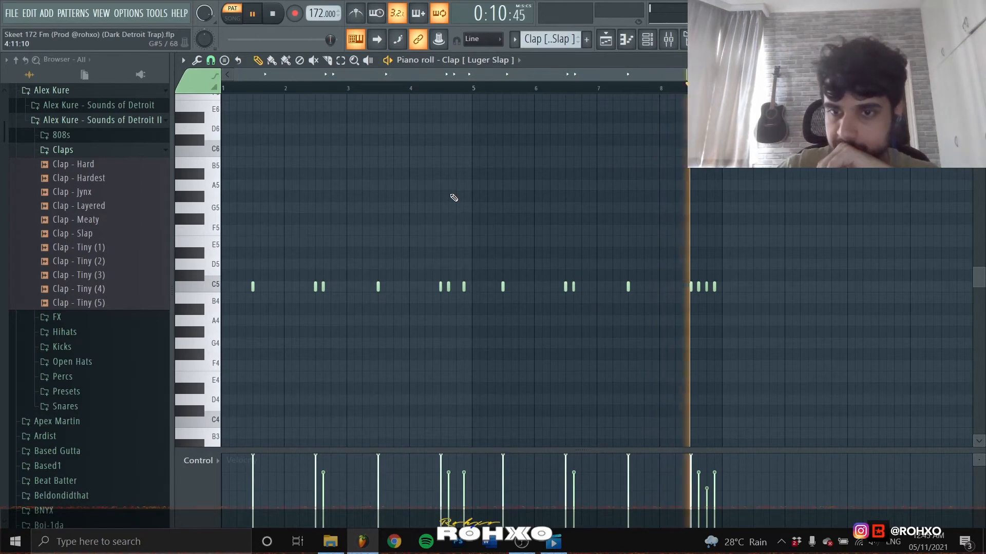
key("space")
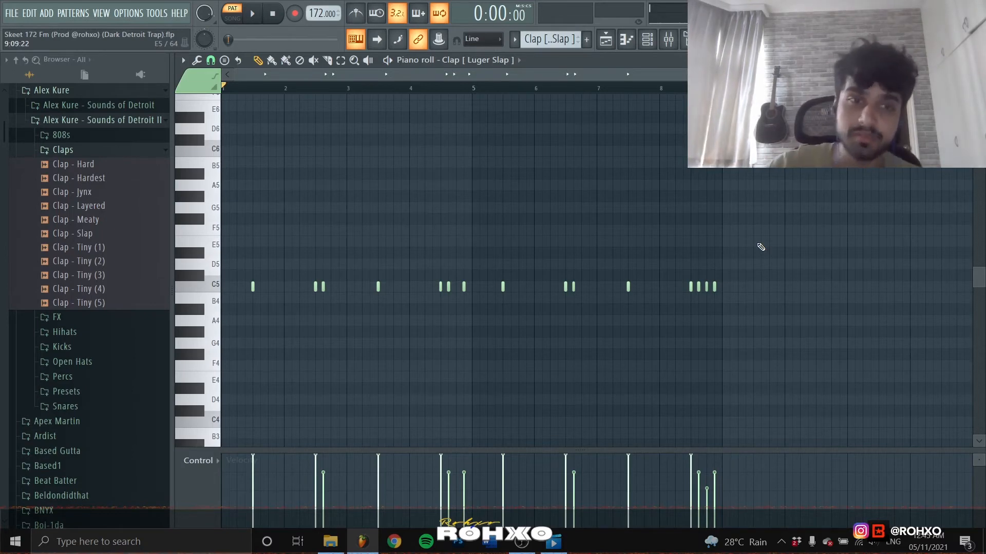
- Transpose all Clap [ Luger Slap ] notes up to A5 and play the pattern at that pitch
key("Up")
key("Up")
key("Up")
key("Up")
key("Up")
key("Up")
key("Up")
key("Up")
key("Up")
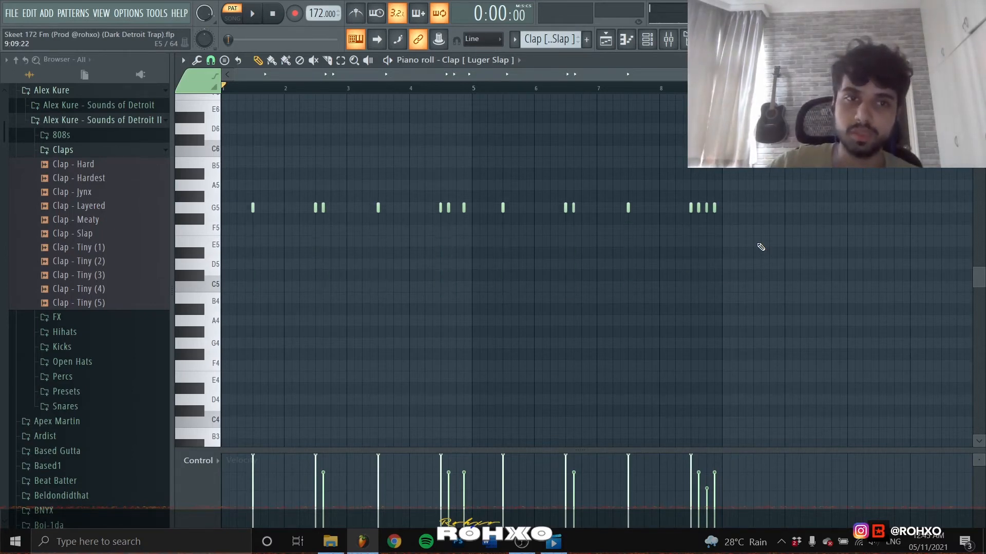
key("Up")
key("space")
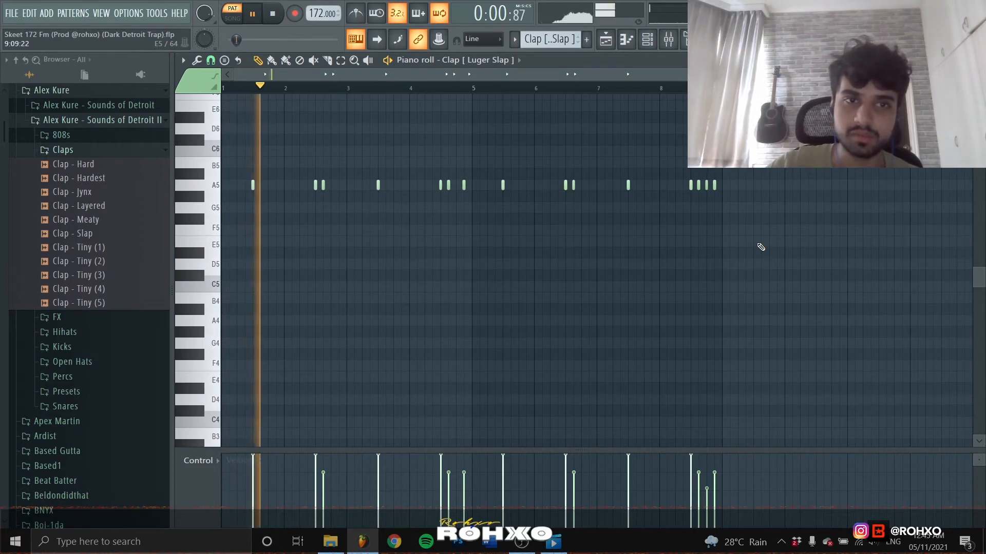
key("space")
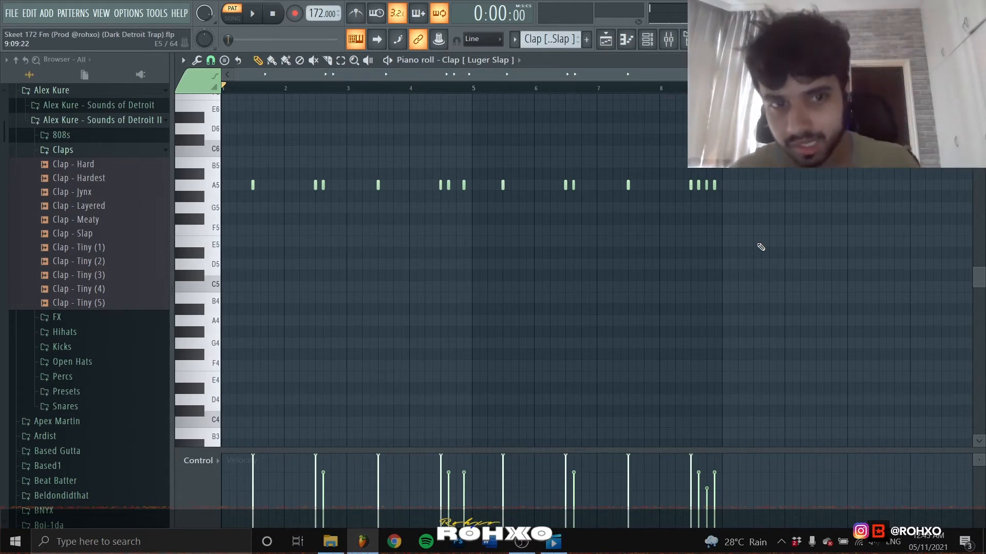
- Move all the Clap [ Luger Slap ] notes back down to C5
key("Down")
key("Down")
key("Down")
key("Down")
key("Down")
key("Down")
key("Down")
key("Down")
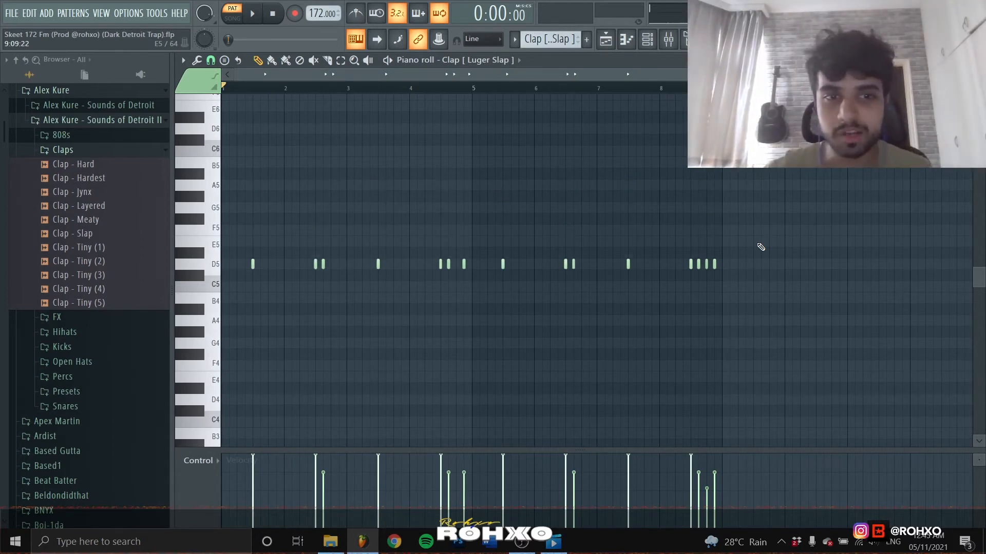
key("Down")
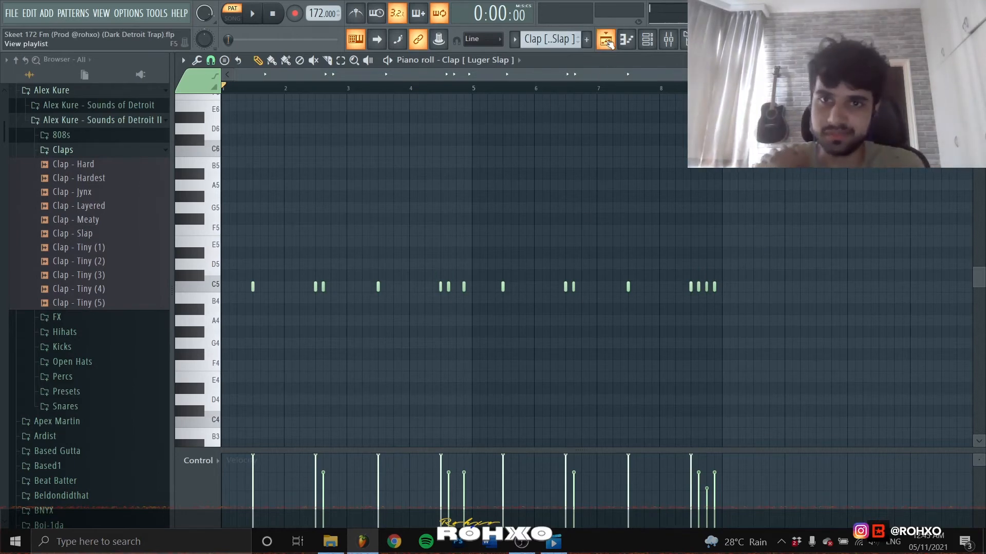
- Open the Snare [ Wicked ] pattern from the playlist and play it briefly
left_click(606, 44)
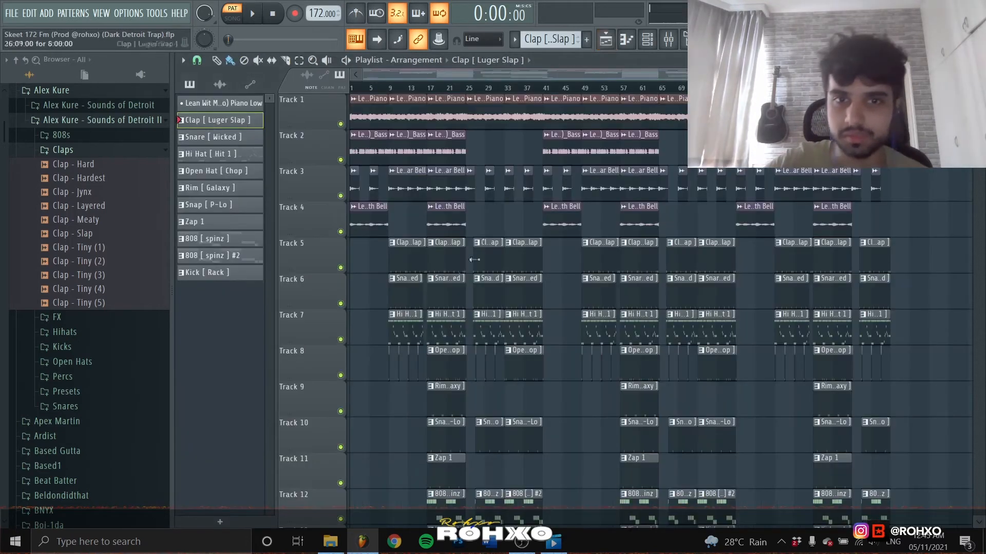
double_click(440, 292)
scroll(506, 237, "left", 3)
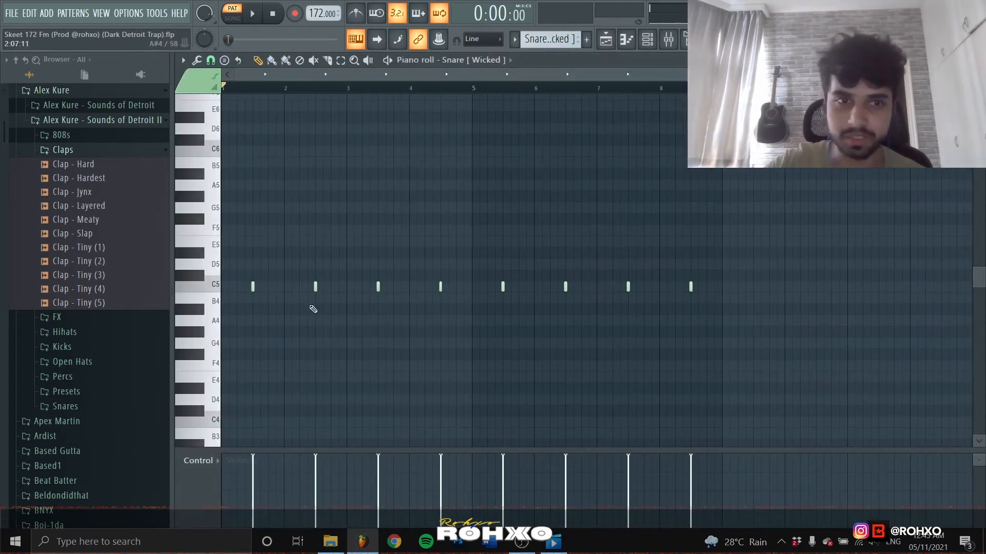
key("space")
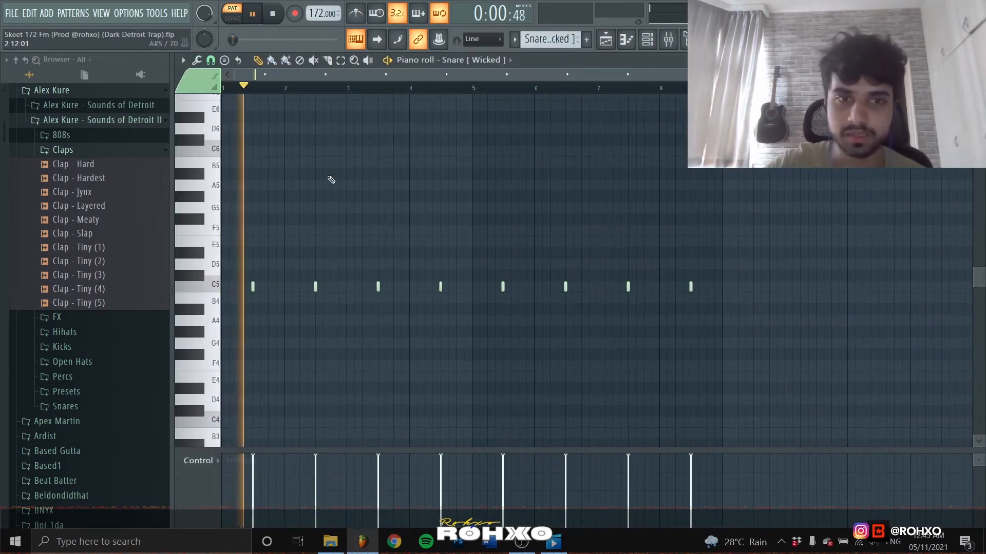
key("space")
- Open the Hi Hat [ Hit 1 ] pattern from the playlist and play it through
left_click(606, 39)
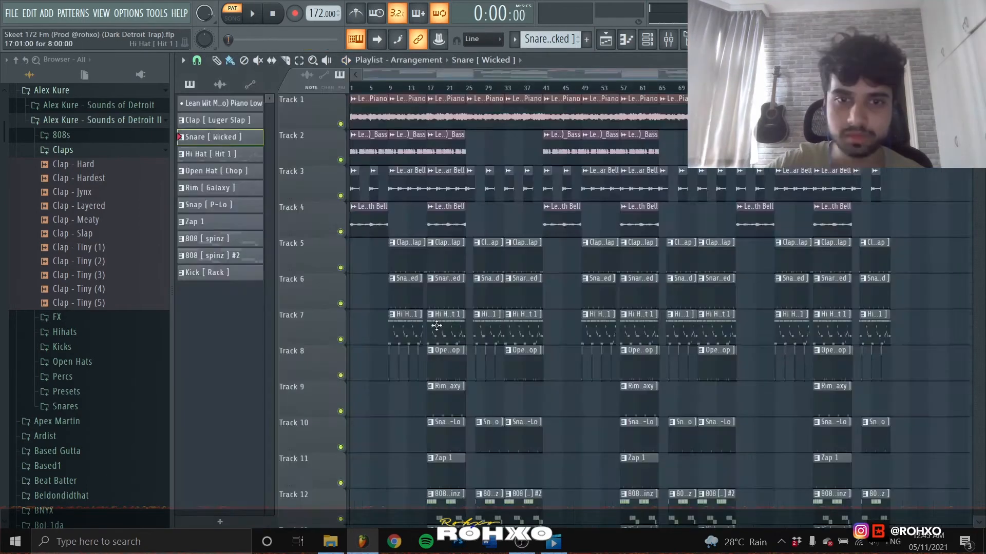
double_click(436, 324)
scroll(455, 288, "left", 2)
scroll(462, 209, "down", 3)
scroll(471, 180, "up", 3)
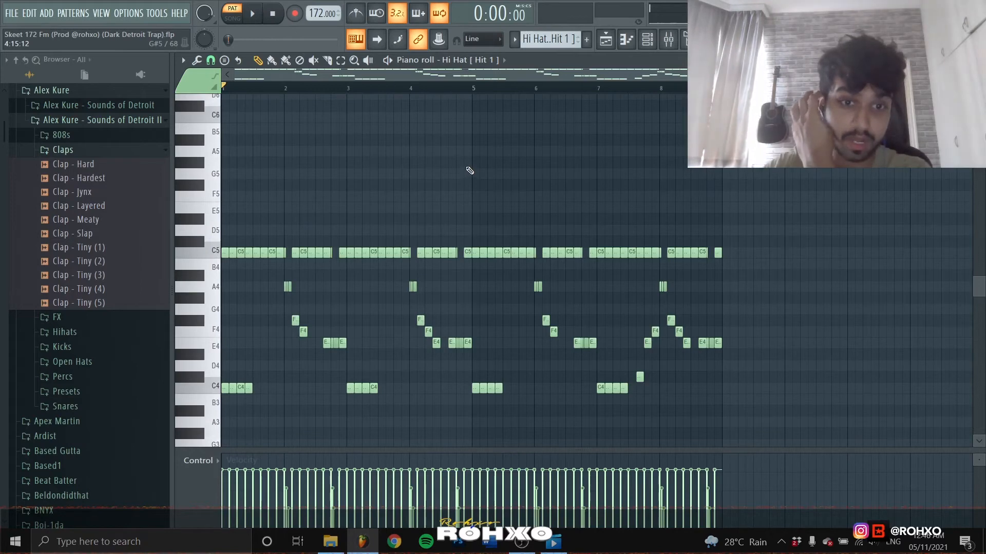
key("space")
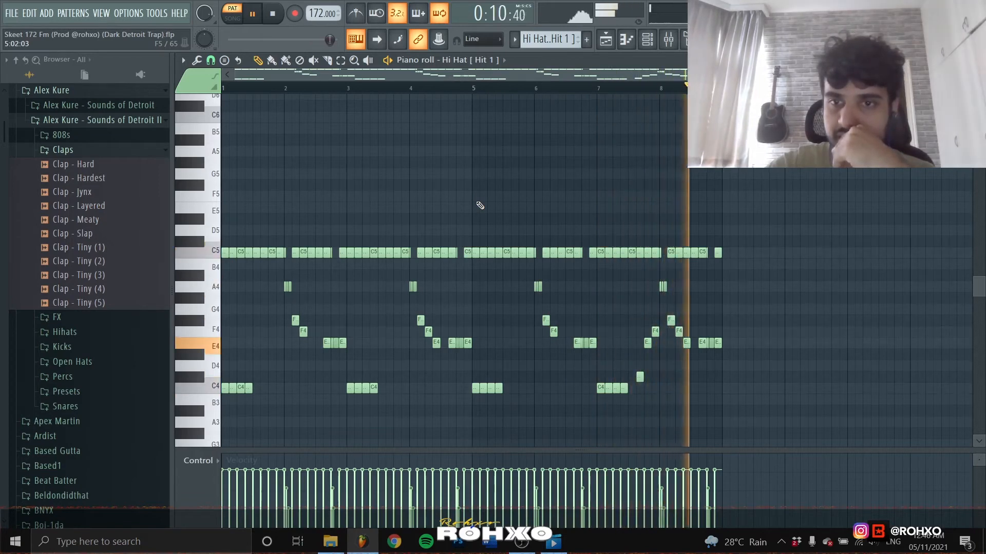
key("space")
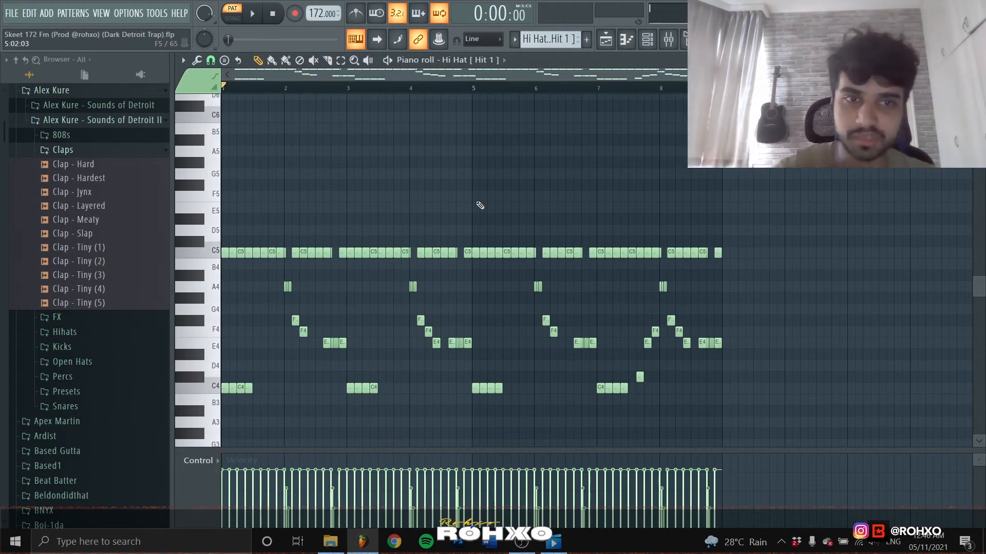
- Transpose all Hi Hat [ Hit 1 ] notes up nine semitones, with the highest row on A5, and play them
key("Up")
key("Up")
key("Up")
key("Up")
key("Up")
key("Up")
key("Up")
key("Up")
key("Up")
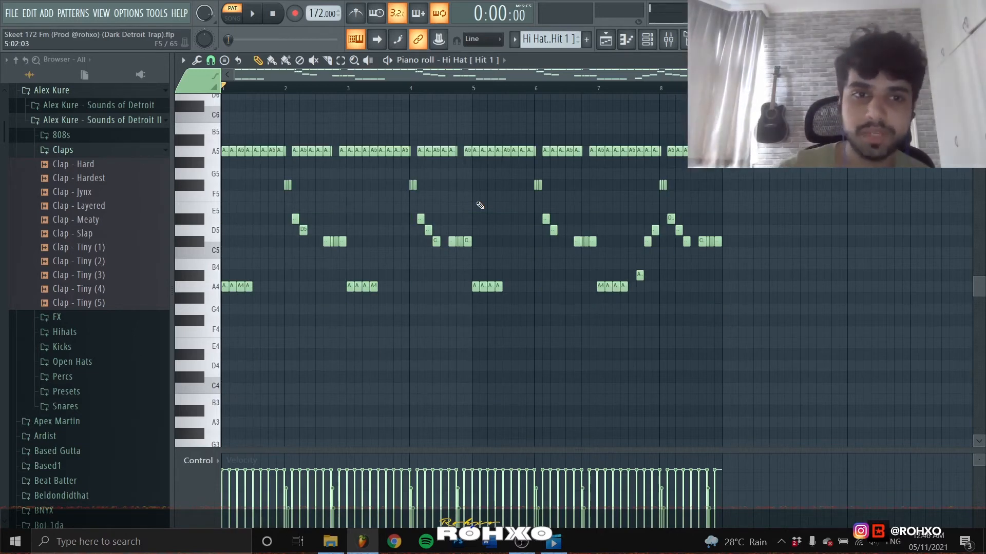
key("space")
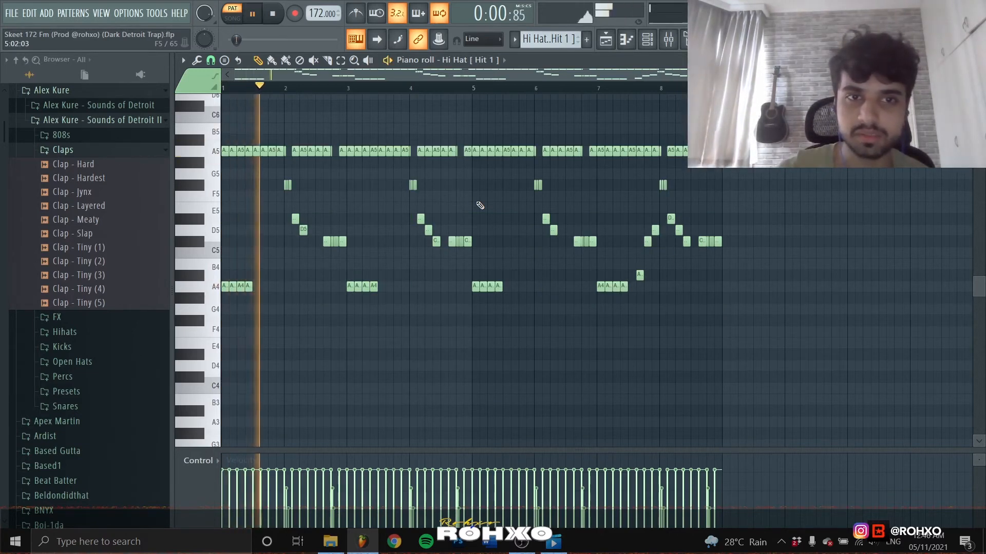
key("space")
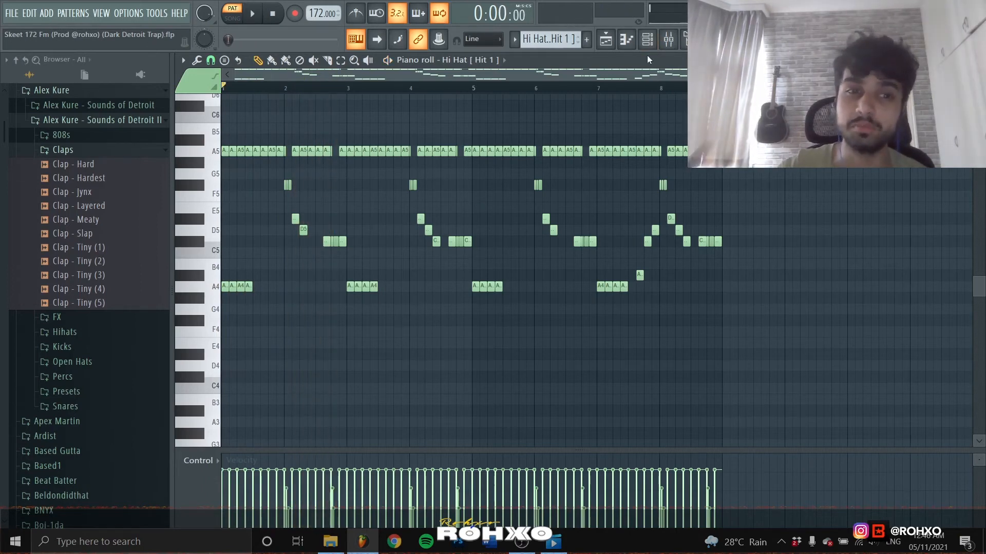
- Transpose all Hi Hat [ Hit 1 ] notes back down nine semitones, returning the highest row to C5
key("shift+Down")
key("shift+Down")
key("shift+Down")
key("shift+Down")
key("shift+Down")
key("shift+Down")
key("shift+Down")
key("shift+Down")
key("shift+Down")
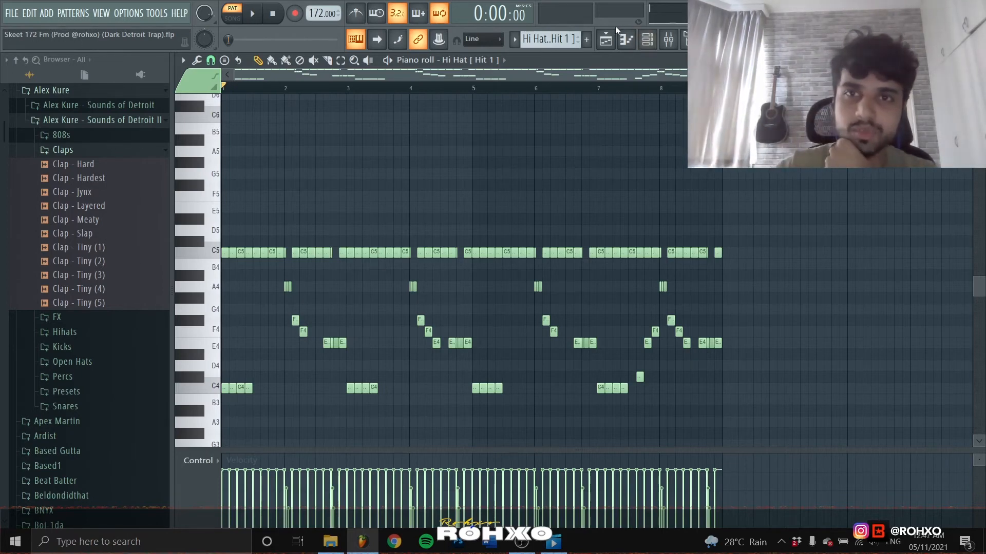
- Open the Open Hat [ Chop ] pattern from the playlist, fit its notes in view and play it
left_click(605, 39)
double_click(448, 331)
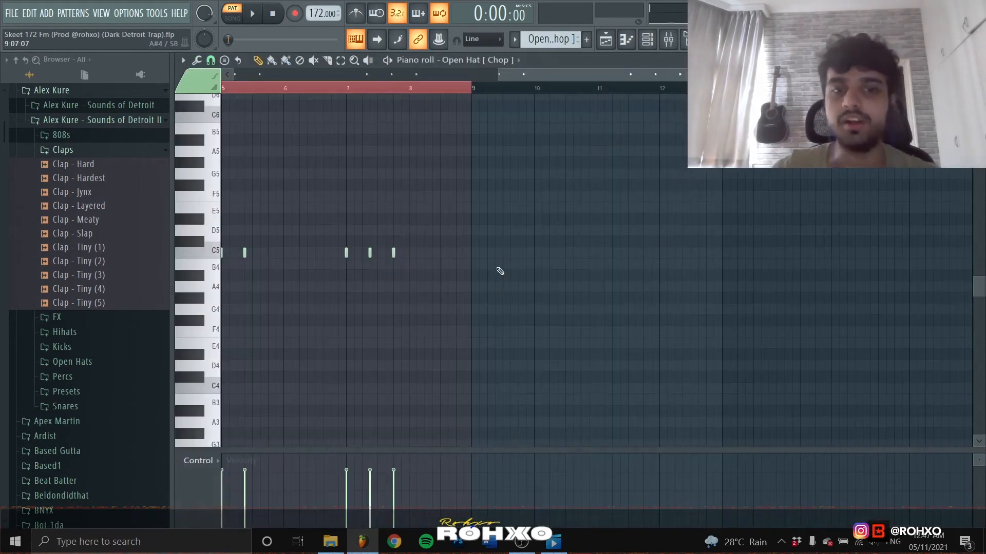
right_click(506, 256, "ctrl")
key("space")
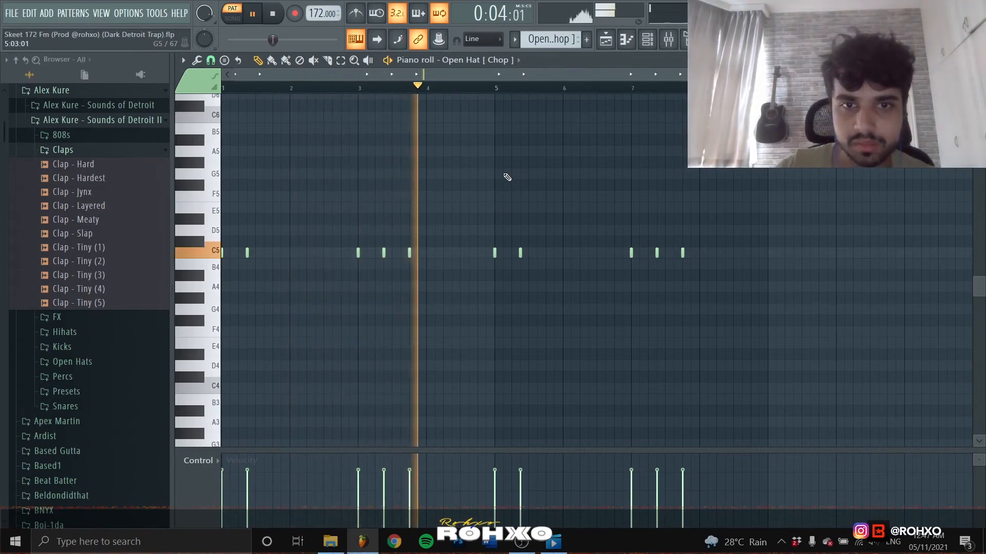
key("space")
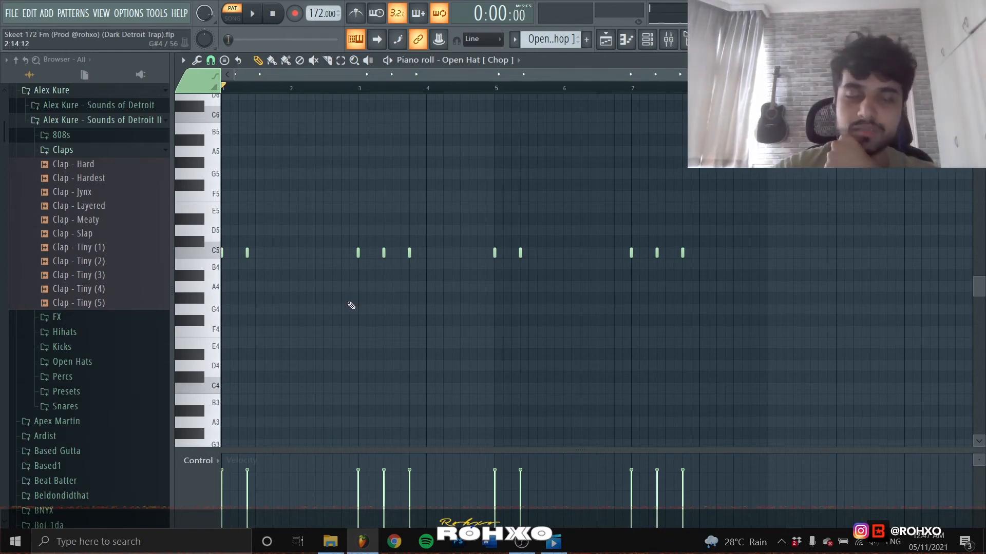
- Open the Rim [ Galaxy ] pattern from the playlist and play it
left_click(611, 46)
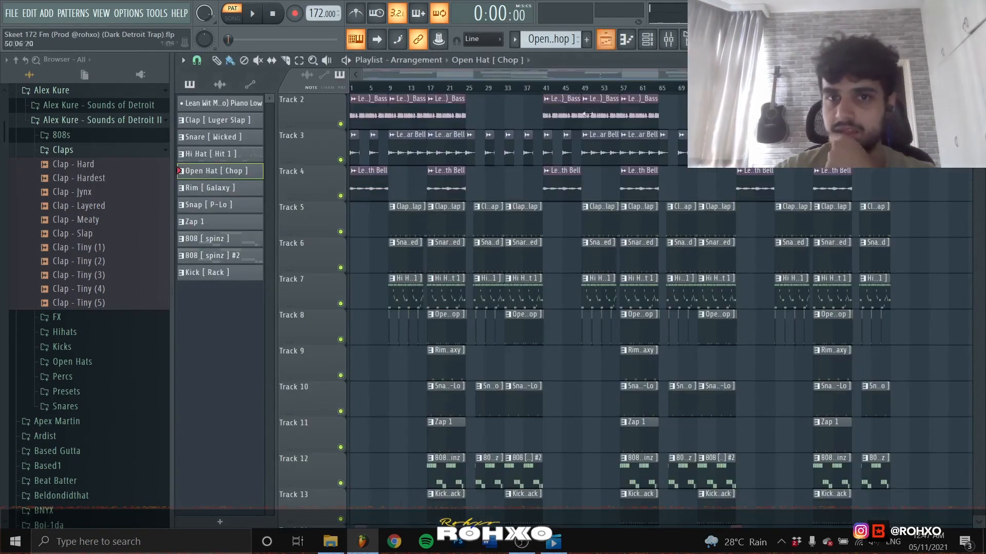
double_click(442, 353)
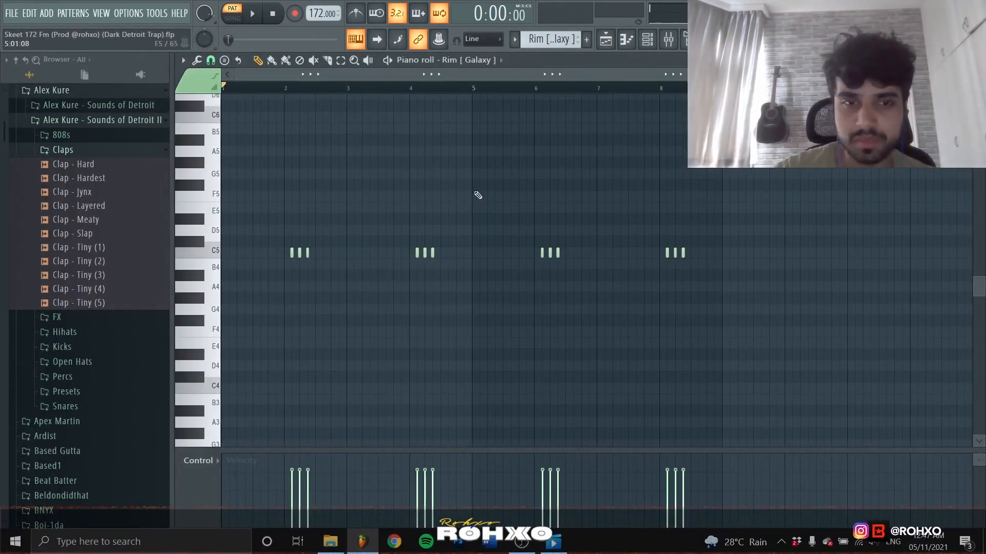
key("space")
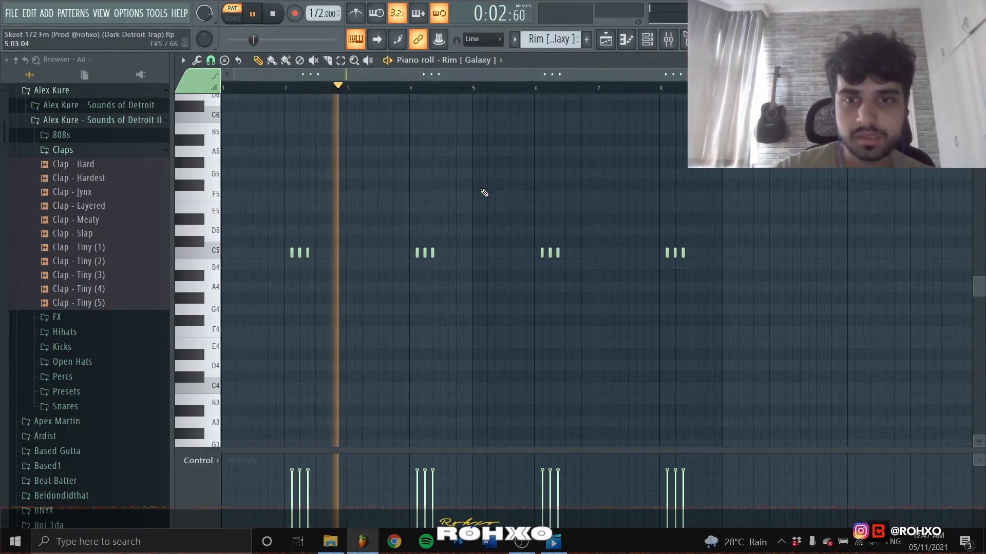
key("space")
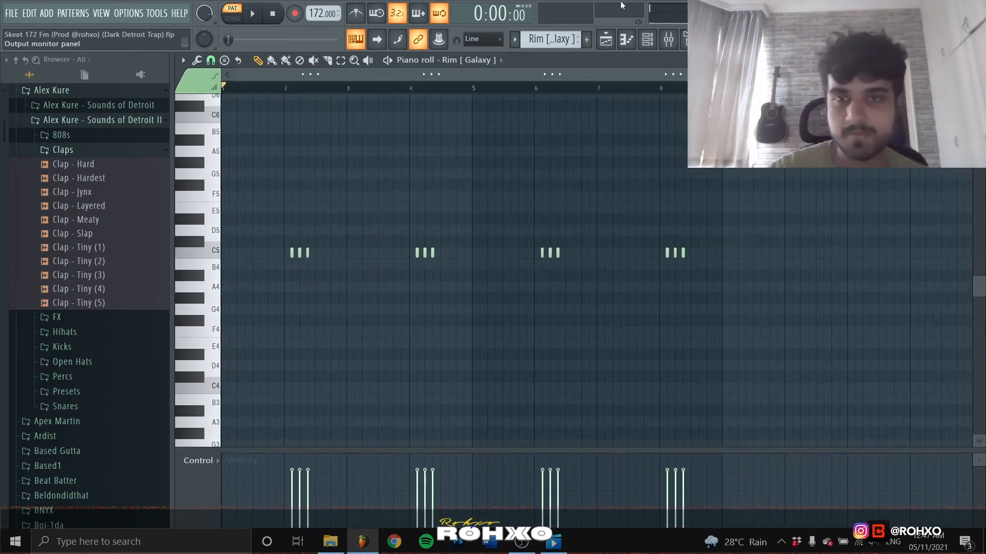
- Open the Snap [ P-Lo ] pattern from the playlist and play it briefly
left_click(607, 48)
double_click(487, 252)
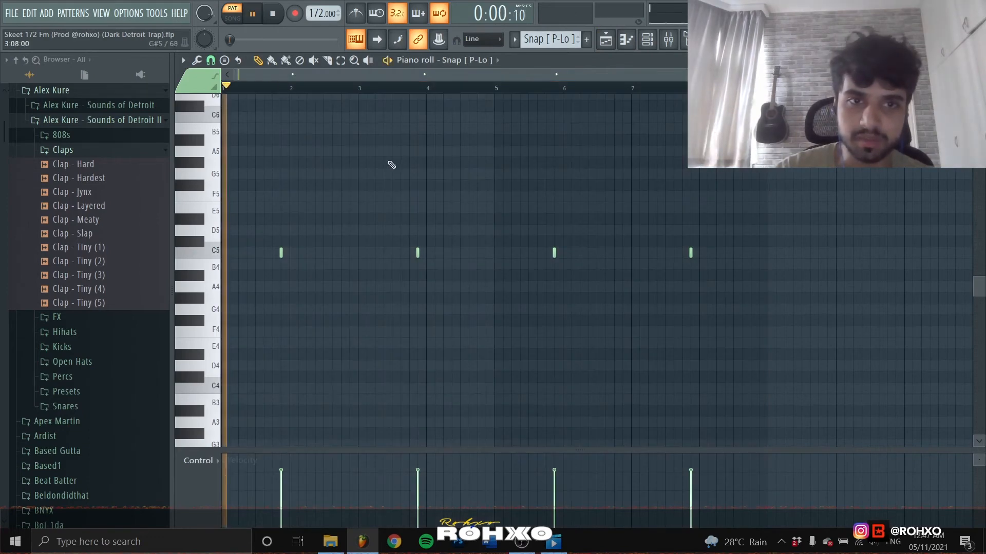
key("space")
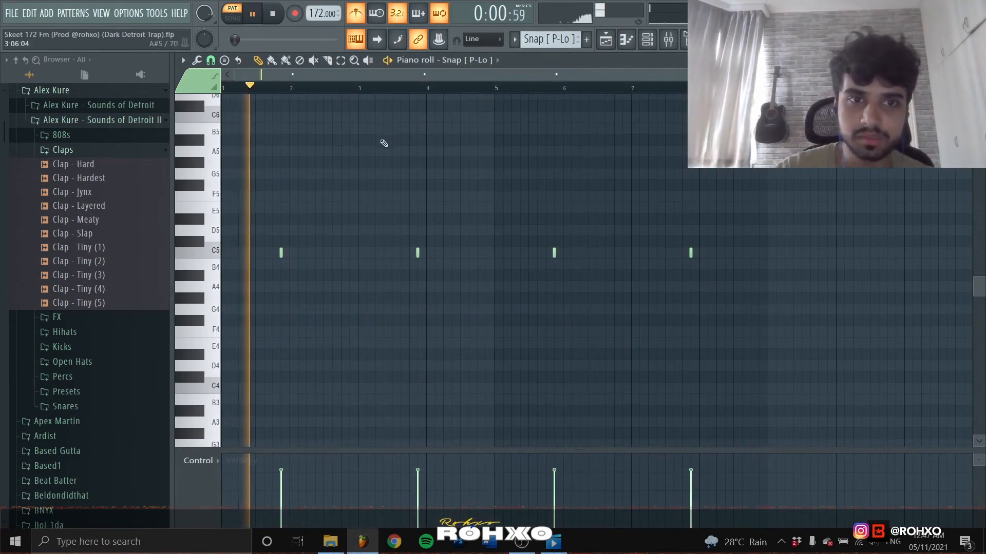
key("space")
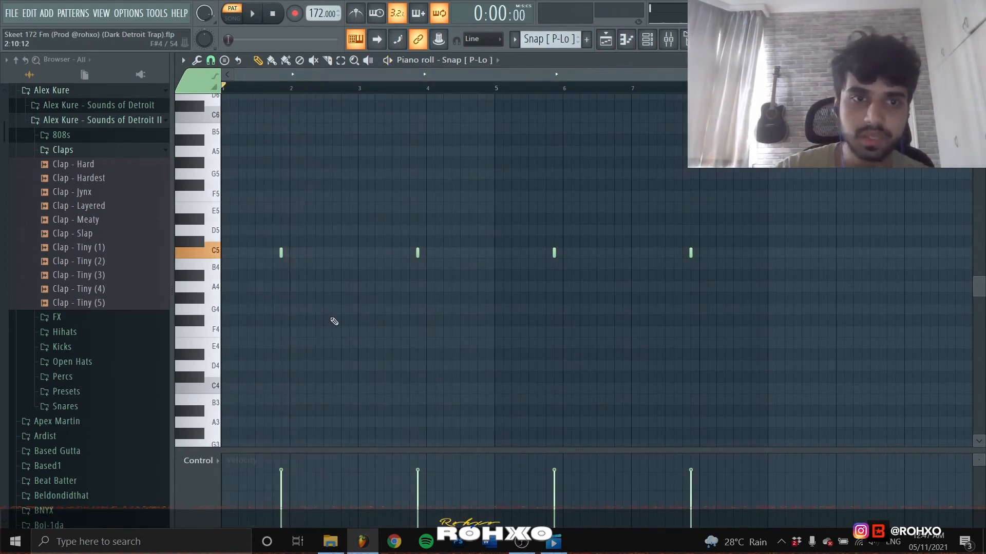
- Open the Zap 1 pattern from the playlist and review its note placement, leaving no time range selected
left_click(606, 40)
double_click(454, 395)
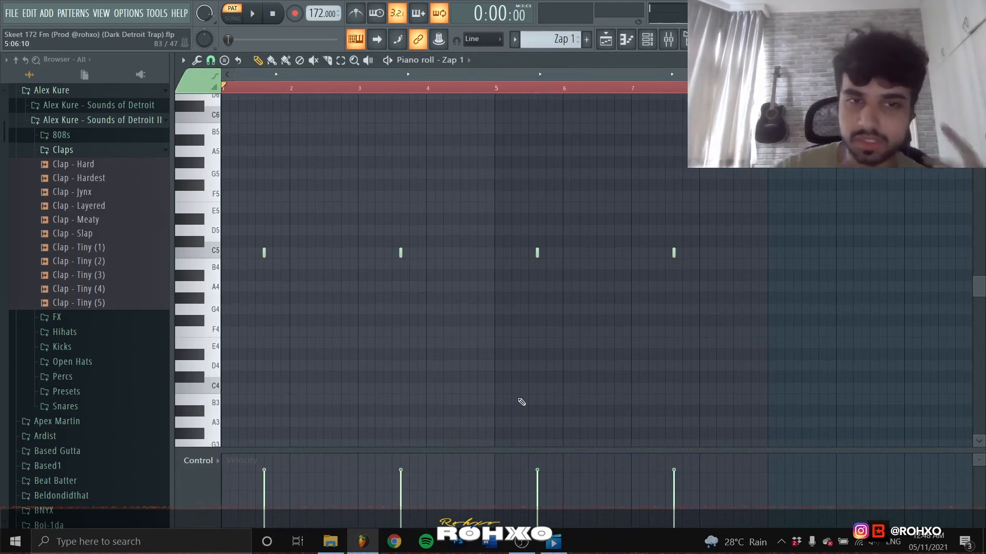
double_click(264, 252)
left_click(568, 343)
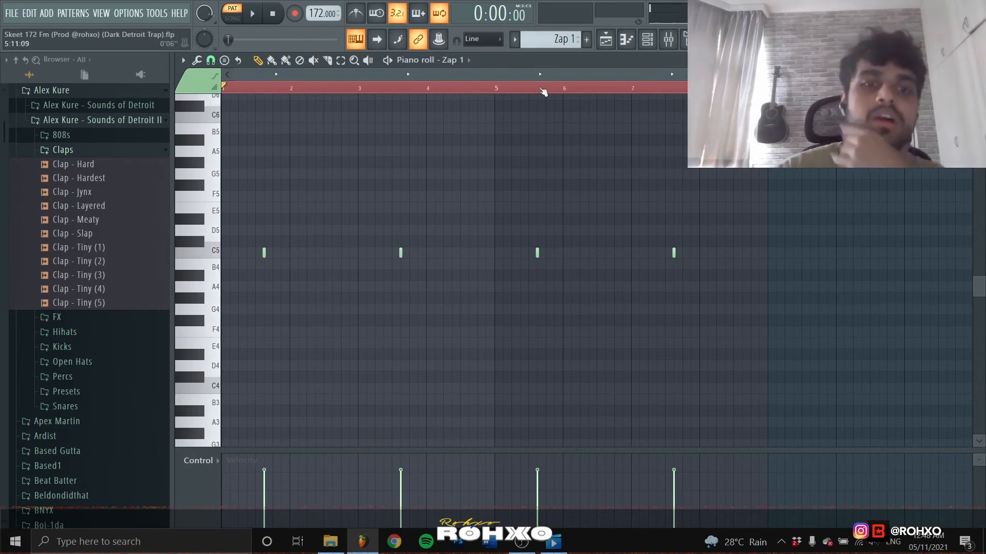
left_click(495, 301, "ctrl")
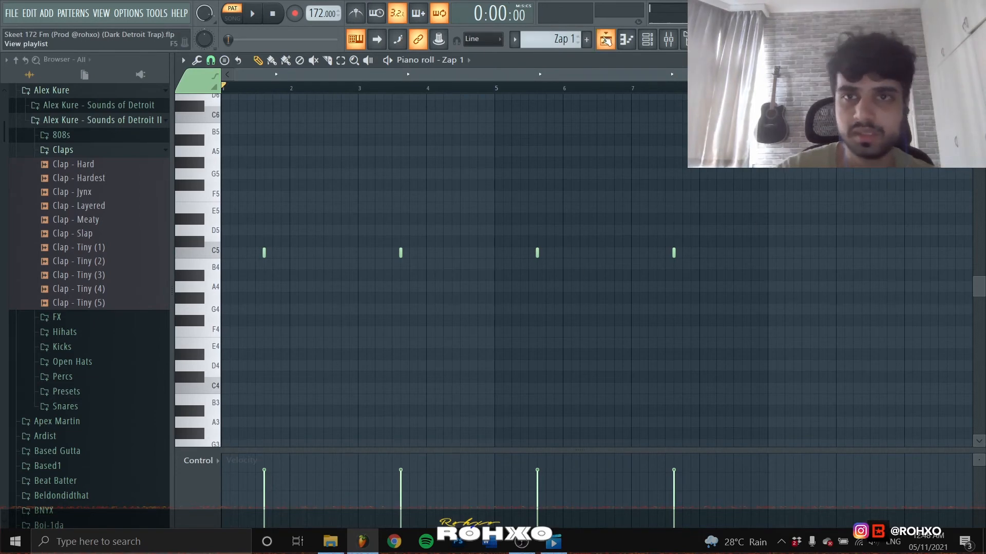
- Open the 808 [ spinz ] pattern from the playlist and play it through
left_click(606, 39)
double_click(458, 446)
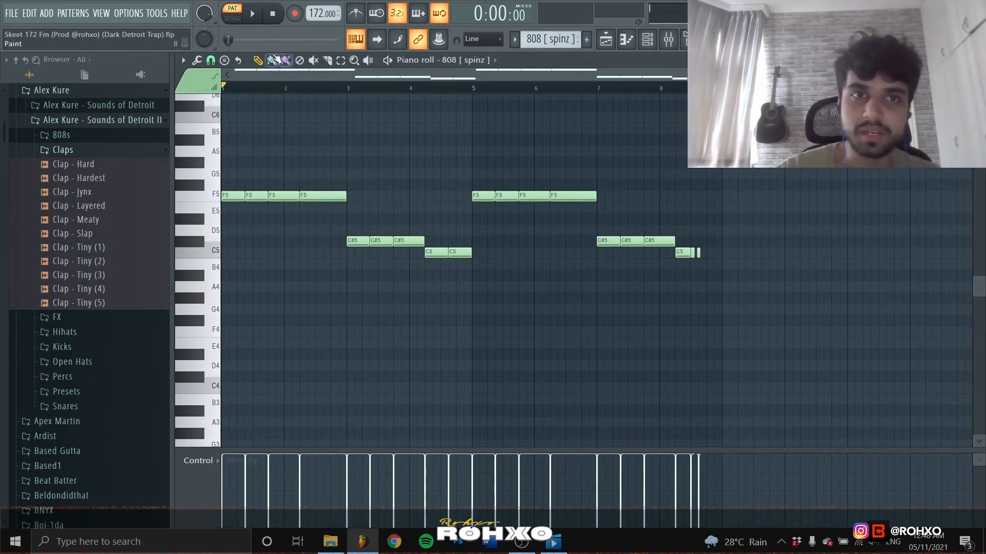
left_click(252, 14)
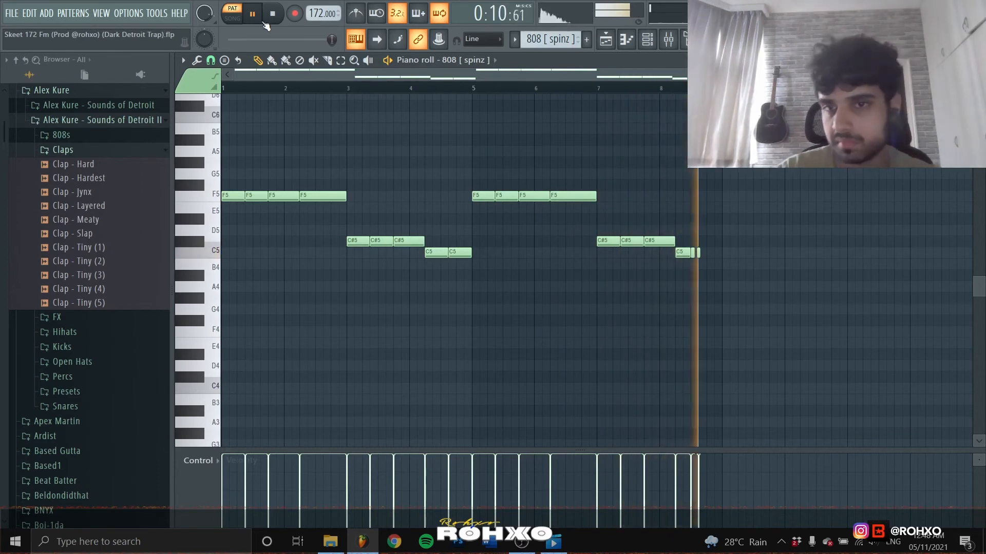
key("space")
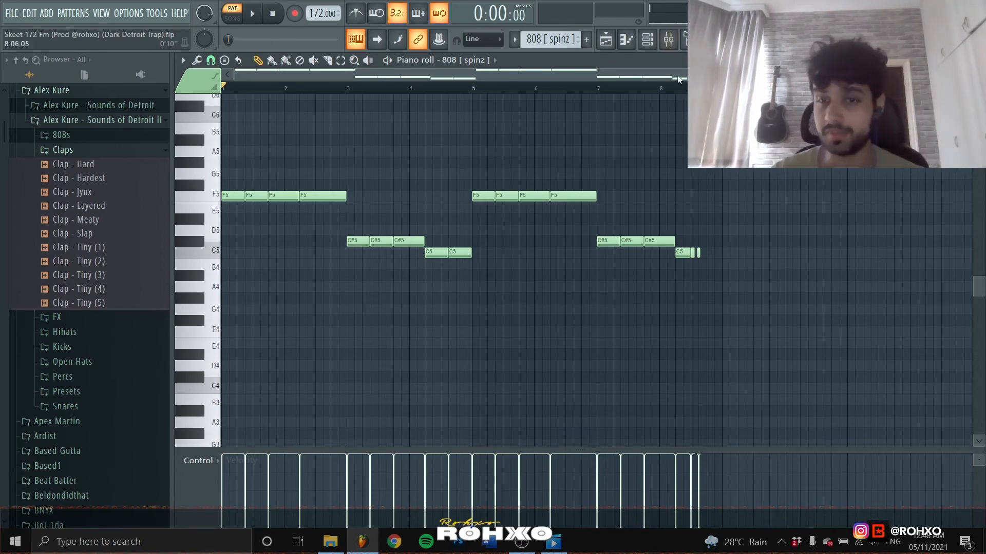
- Open the 808 [ spinz ] channel's sampler settings, inspect its volume envelope and return to the piano roll
left_click(649, 43)
left_click(266, 335)
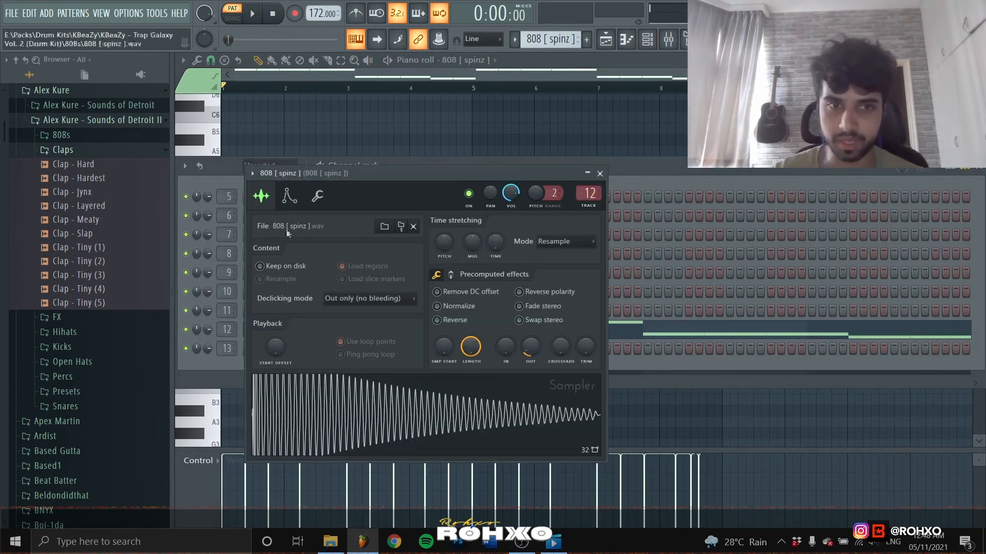
left_click(291, 195)
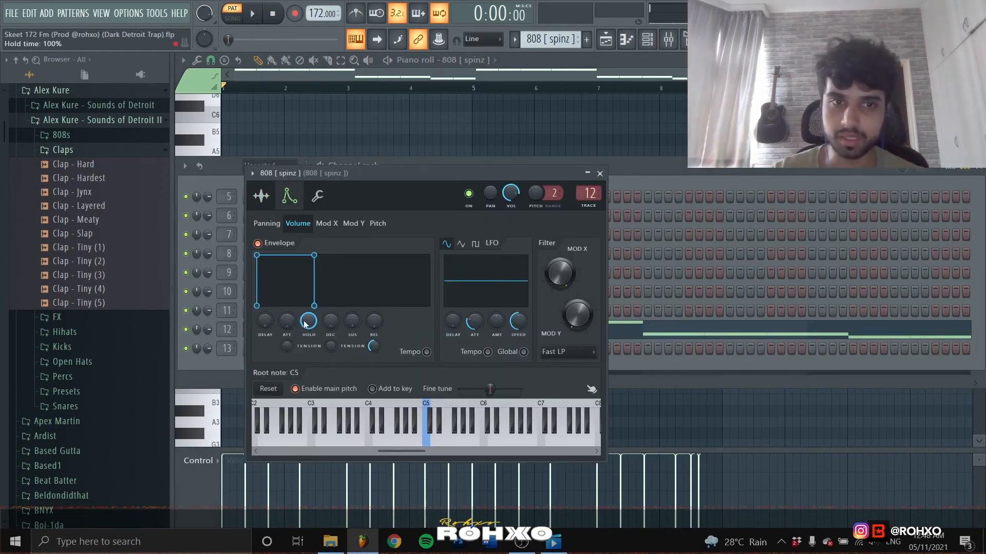
left_click(778, 89)
- Examine the short C5 notes at the end of bar 8 in the 808 [ spinz ] pattern
left_click(666, 89)
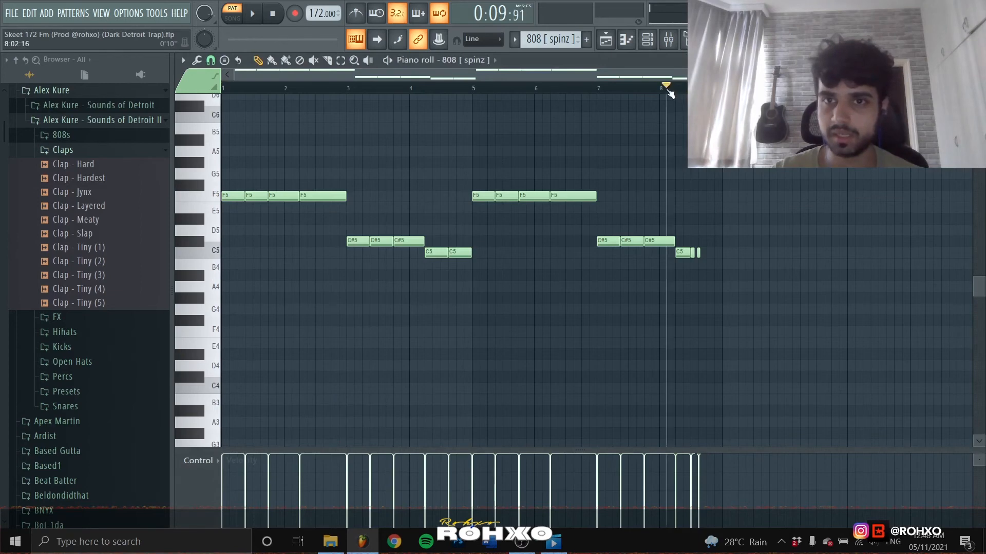
scroll(739, 174, "up", 4)
left_click(524, 86)
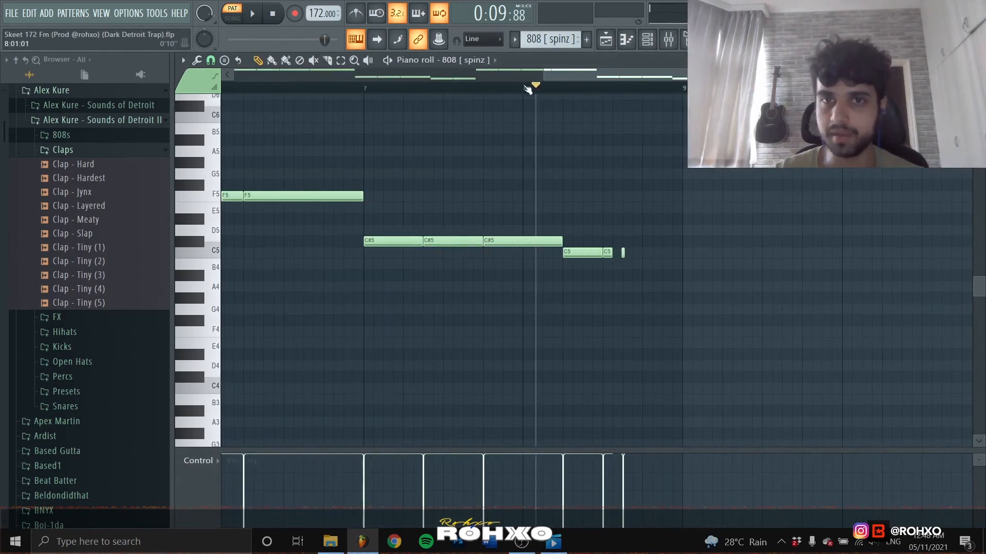
key("space")
key("space")
scroll(598, 242, "up", 8)
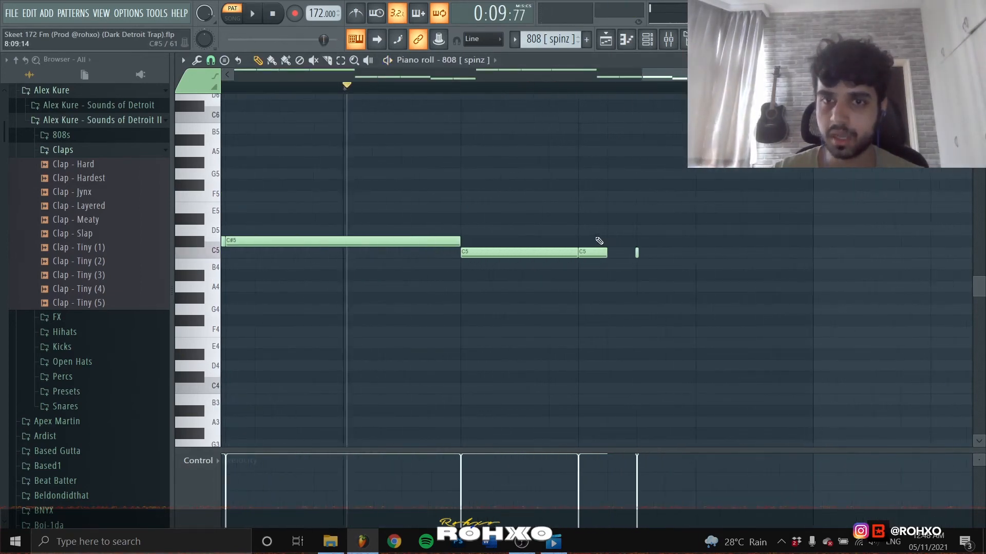
scroll(607, 201, "down", 8)
scroll(635, 186, "up", 2)
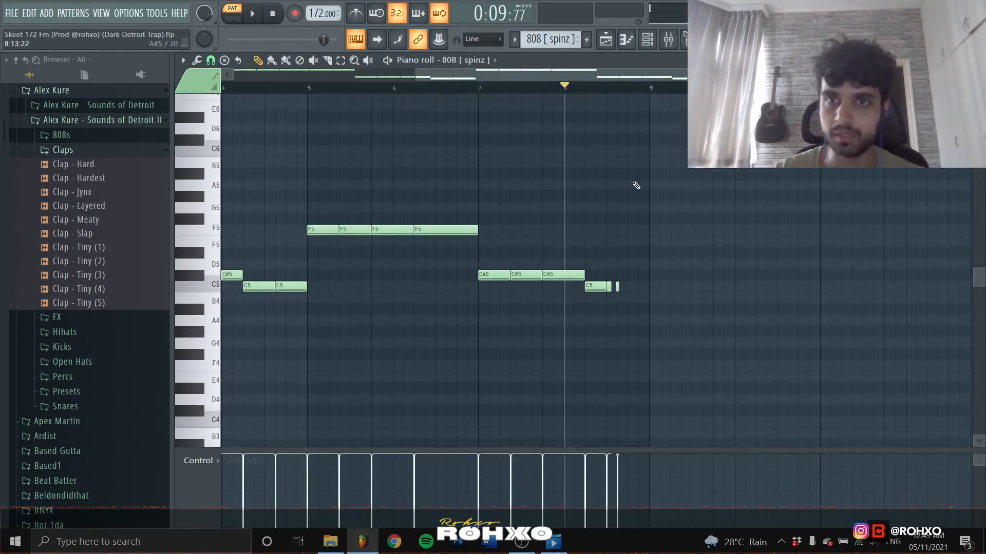
scroll(621, 190, "down", 3)
scroll(617, 191, "up", 8)
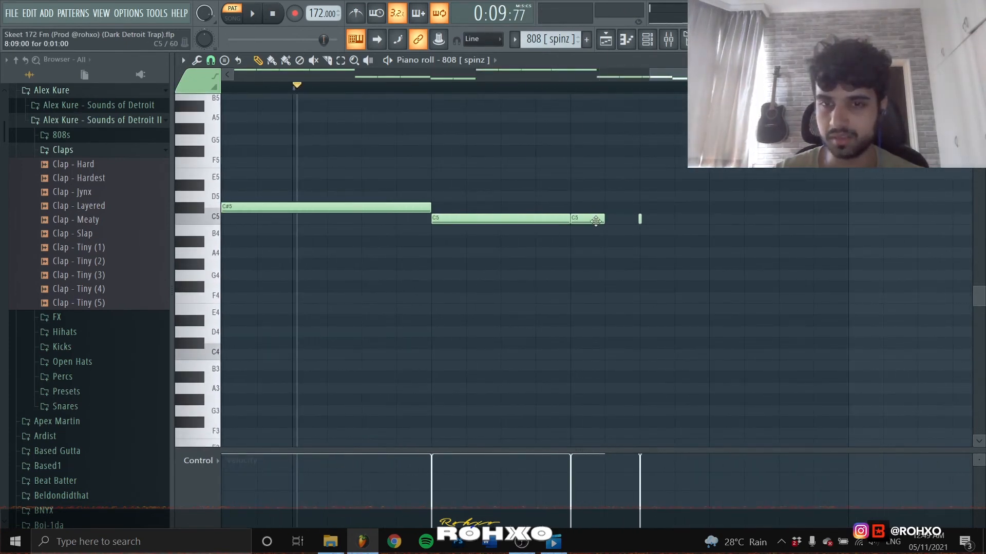
scroll(601, 159, "down", 5)
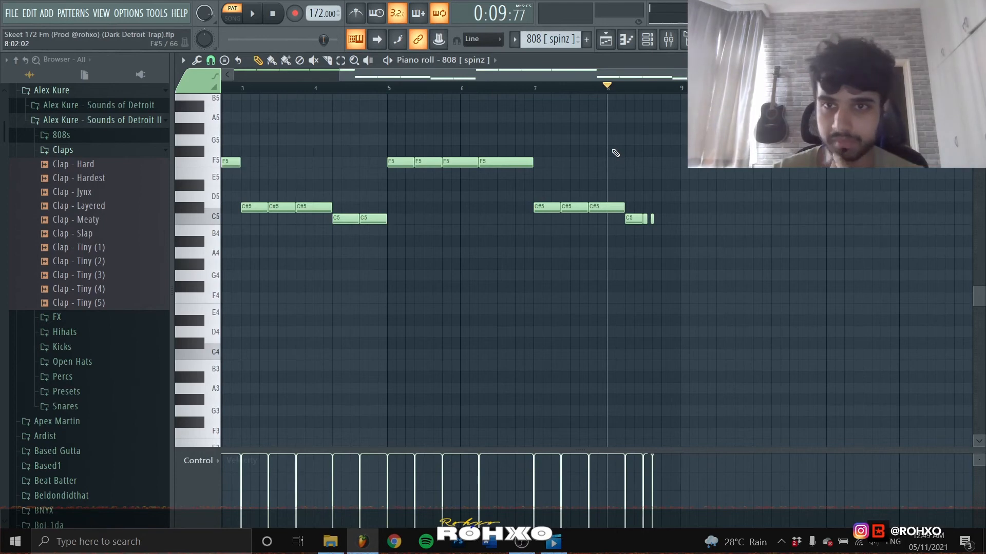
- Try Bar as the piano roll's snap setting, and settle on Step
left_click(211, 60)
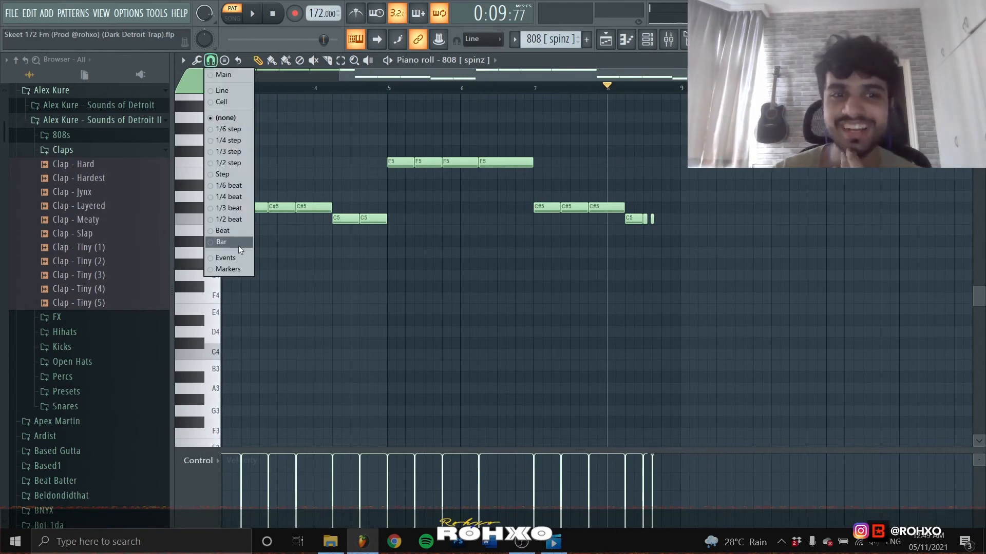
left_click(238, 246)
left_click(210, 60)
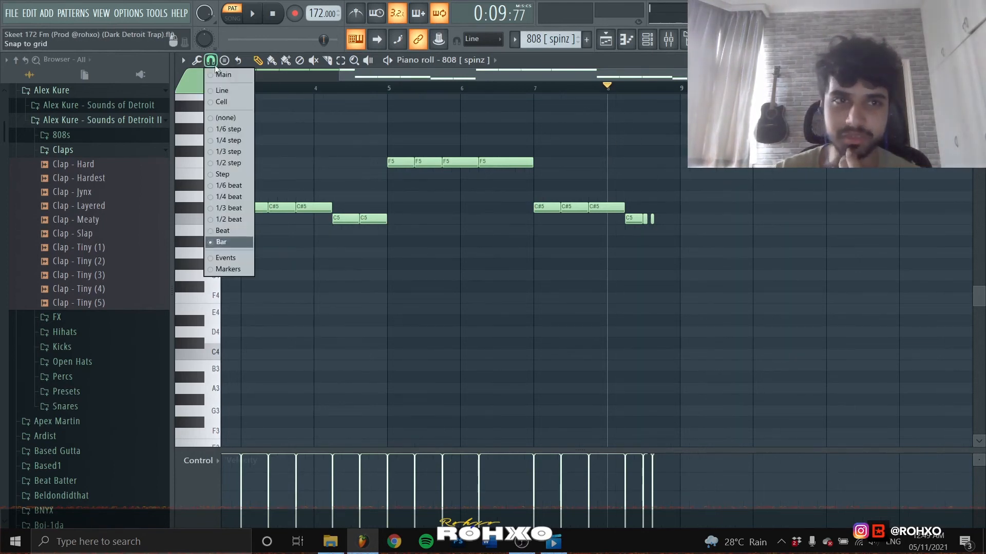
left_click(223, 174)
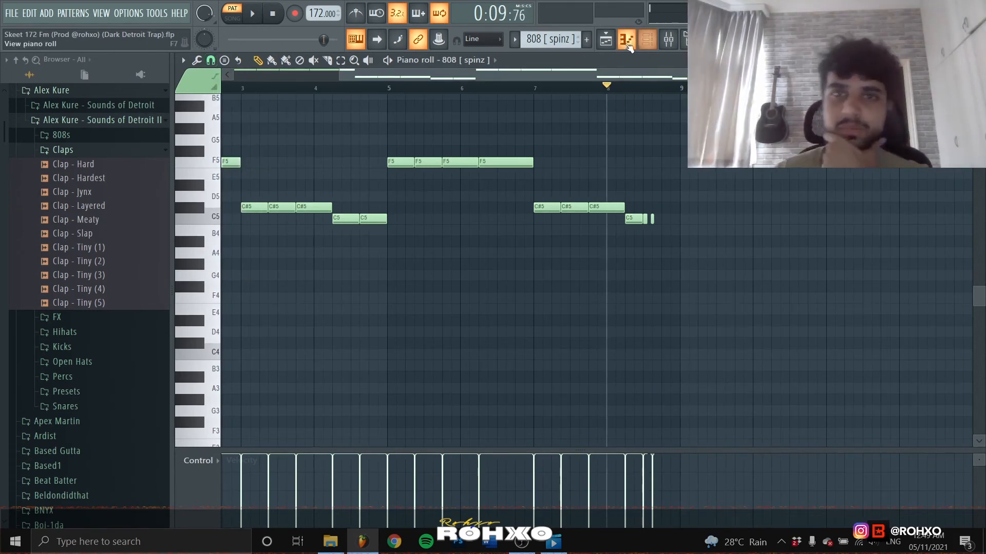
- Open the Kick [ Rack ] pattern from the playlist and play it
left_click(647, 39)
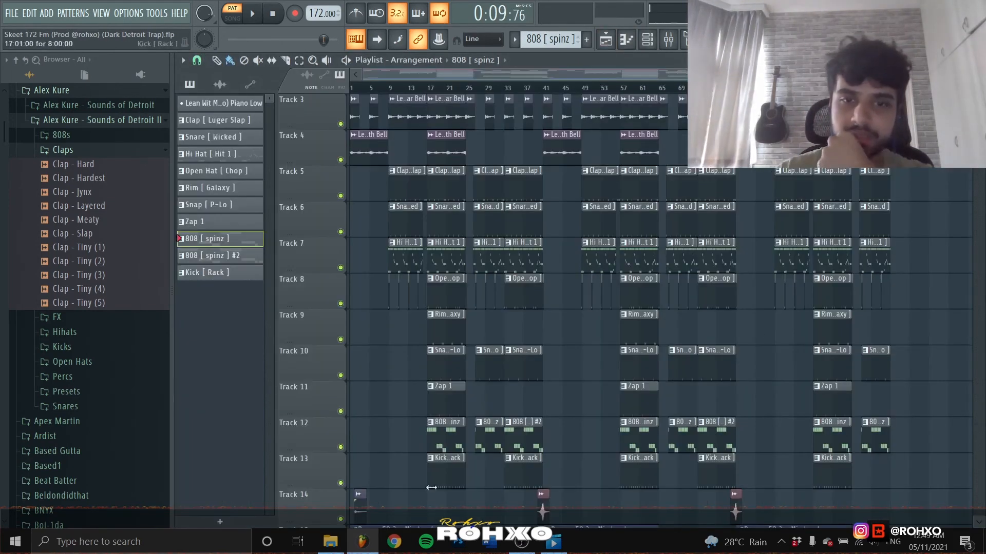
double_click(442, 468)
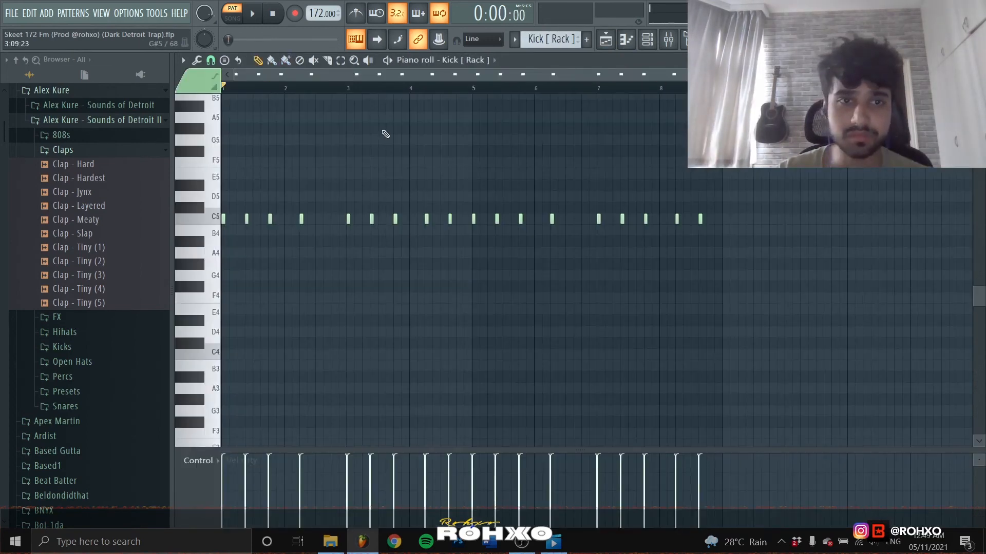
key("space")
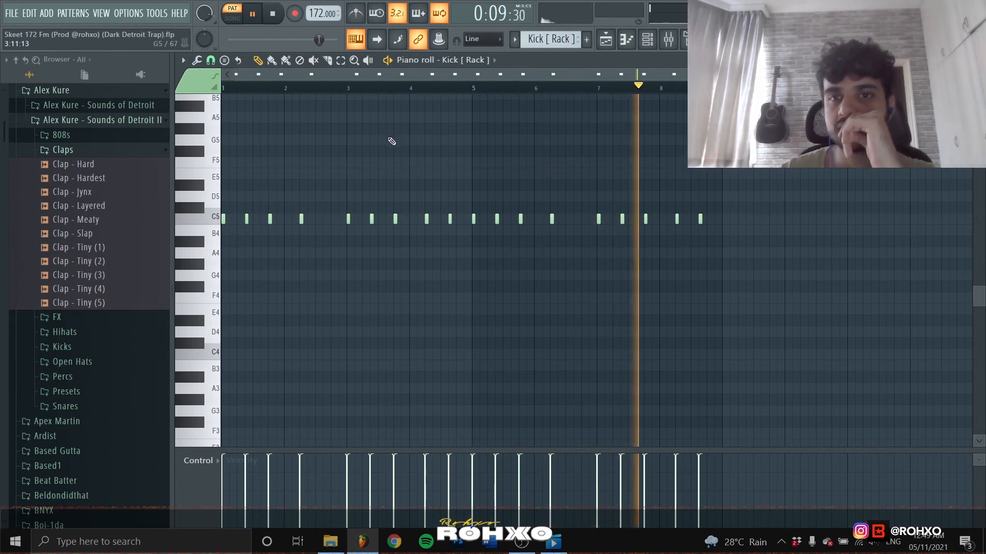
key("space")
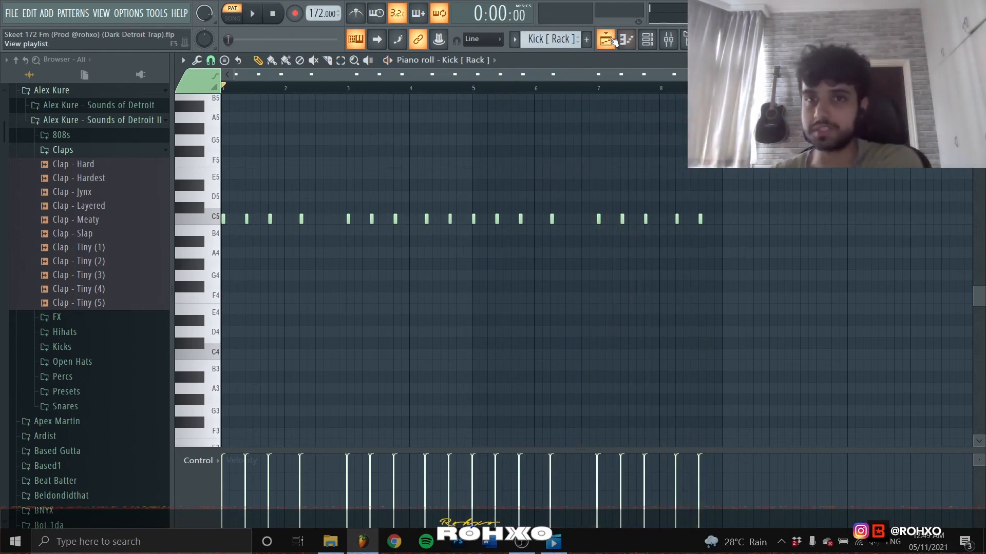
- Return to the playlist and look closely at the drum arrangement around bars 10 to 29
key("F5")
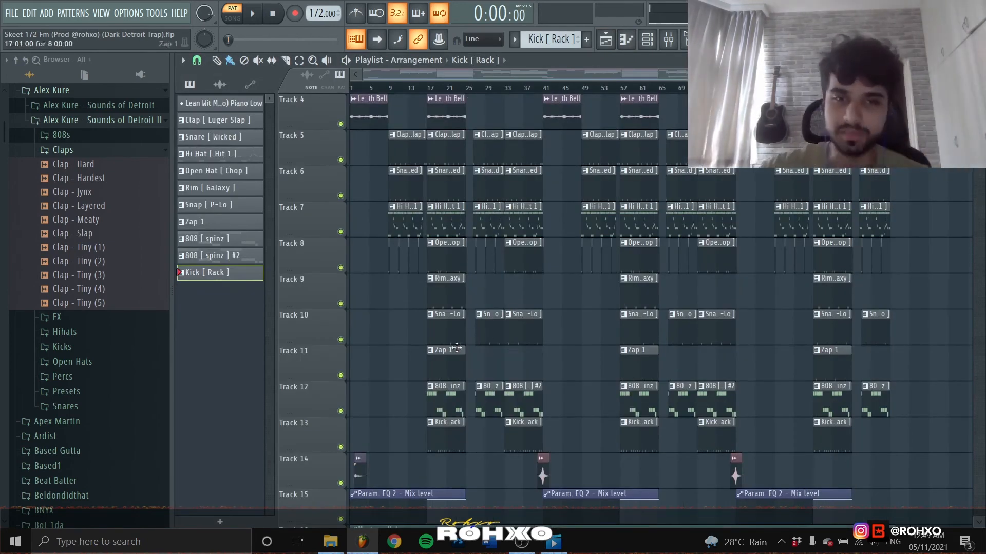
scroll(436, 343, "up", 5)
scroll(465, 225, "up", 2)
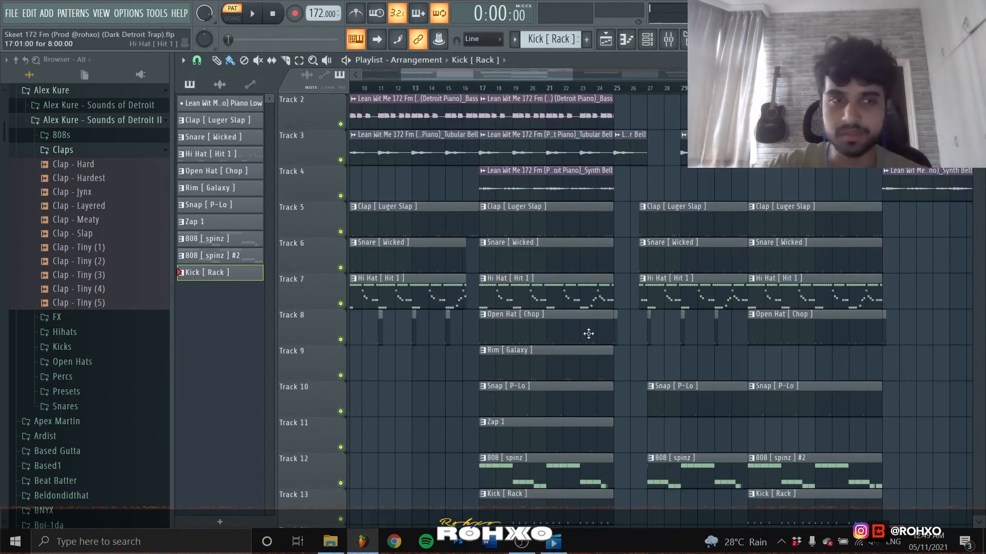
- Collapse the Alex Kure kits in the browser and open the Percs folder of KBeaZy - Trap Galaxy v1
left_click(104, 97)
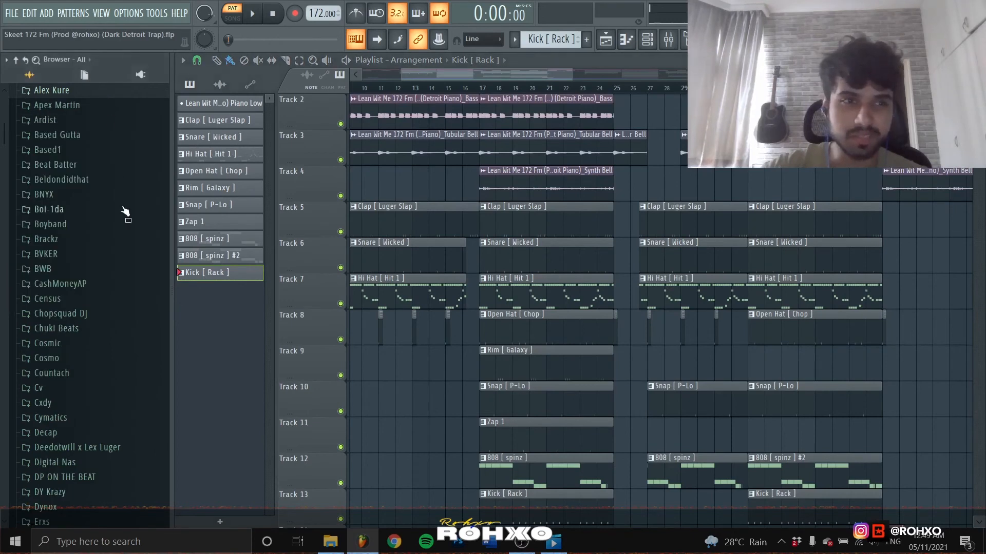
scroll(120, 215, "down", 10)
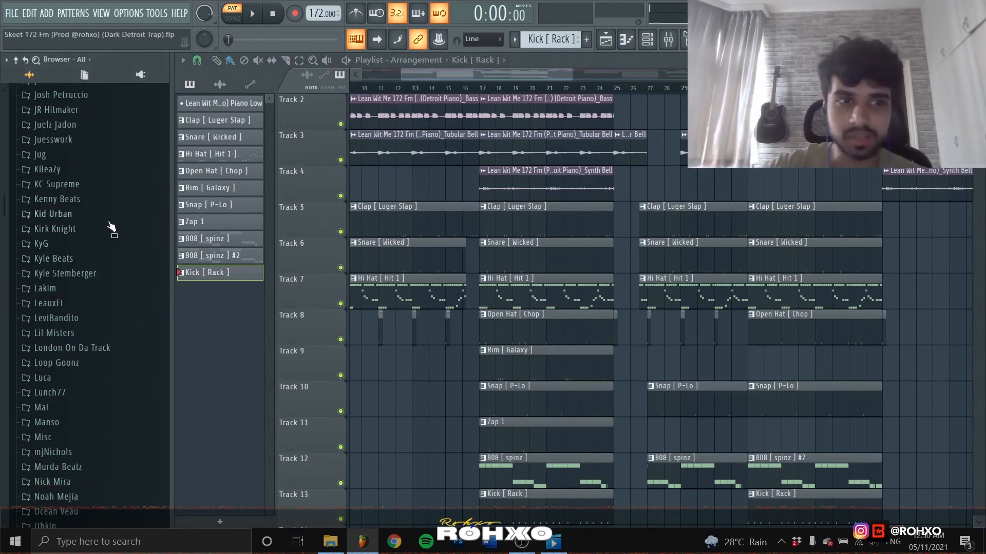
left_click(100, 174)
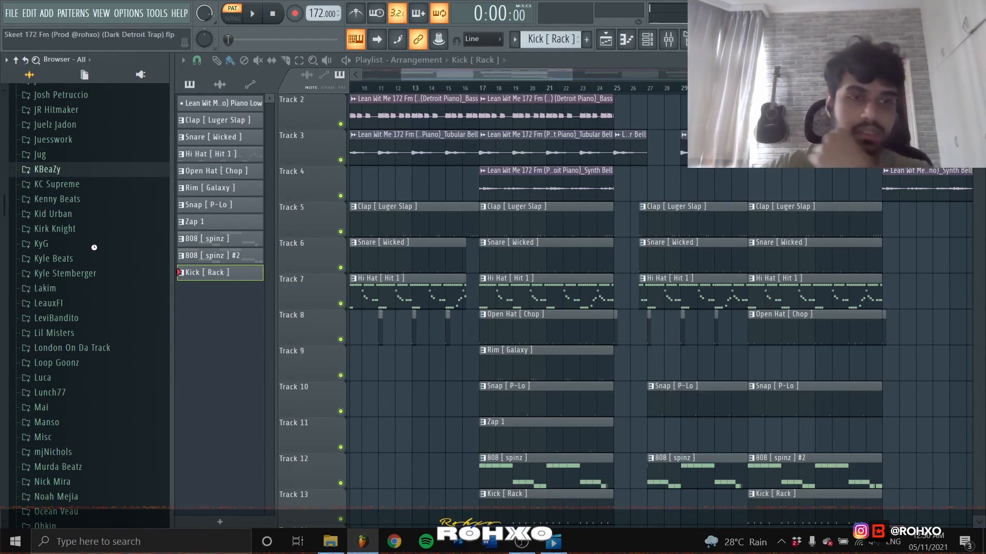
left_click(104, 291)
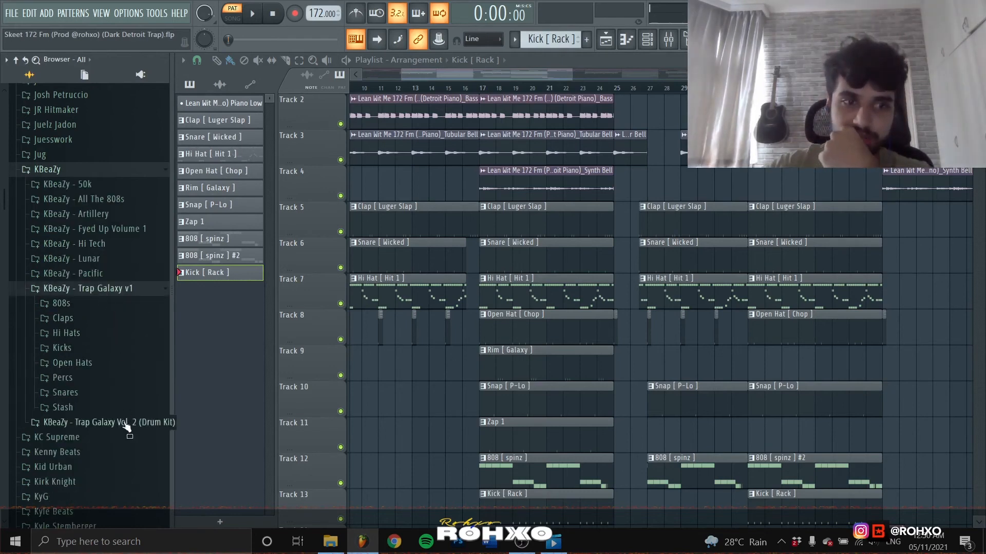
left_click(114, 377)
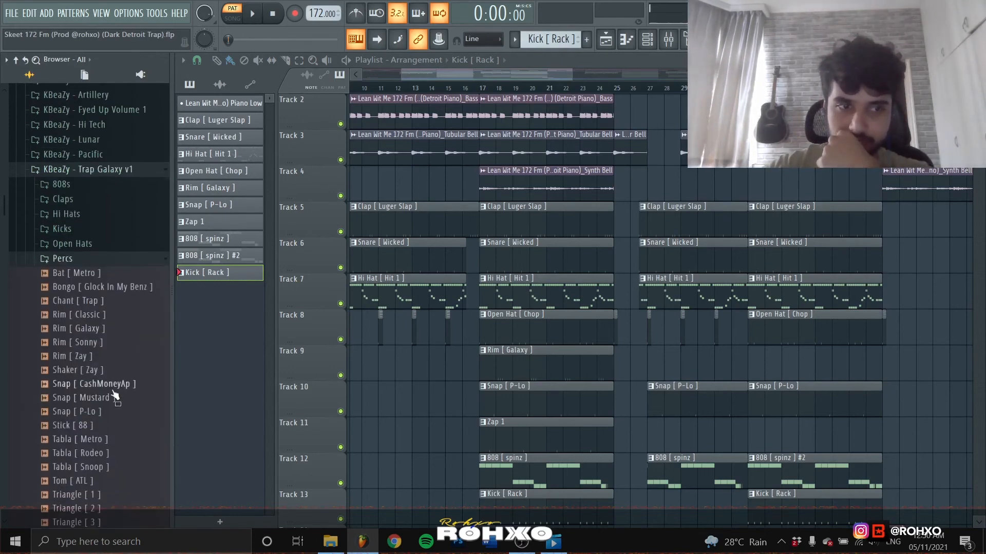
- Preview several percussion samples in the Percs folder, including Rim [ Sonny ], and collapse the folder
left_click(112, 398)
left_click(103, 439)
left_click(112, 480)
left_click(96, 341)
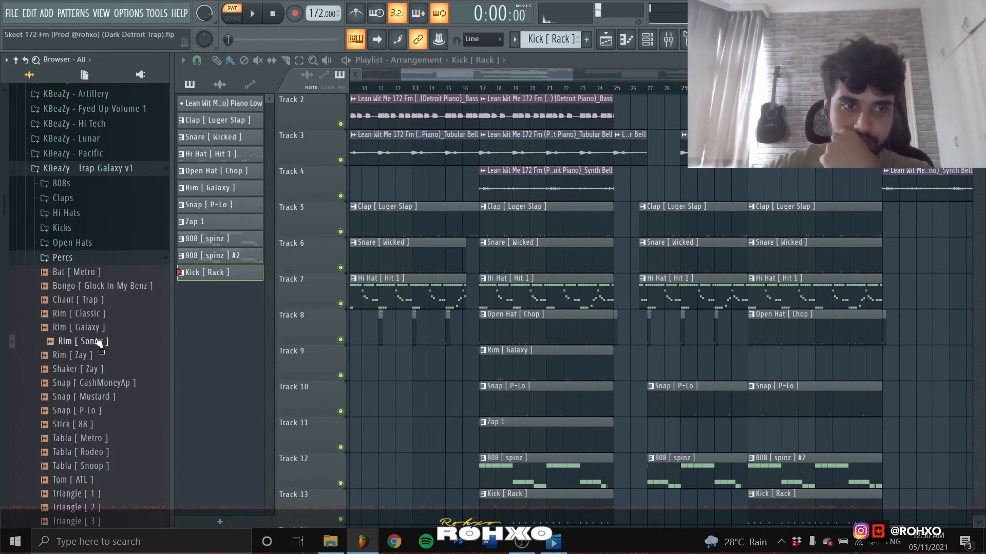
left_click(106, 258)
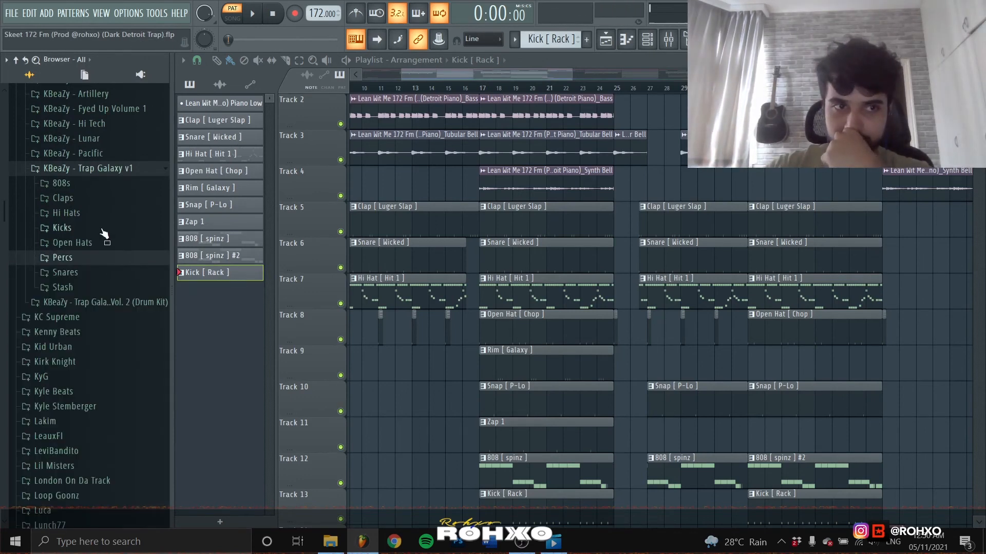
- Switch playback to song mode and examine the arrangement down to the Param. EQ 2 mix level and Master volume automation
scroll(347, 347, "down", 4)
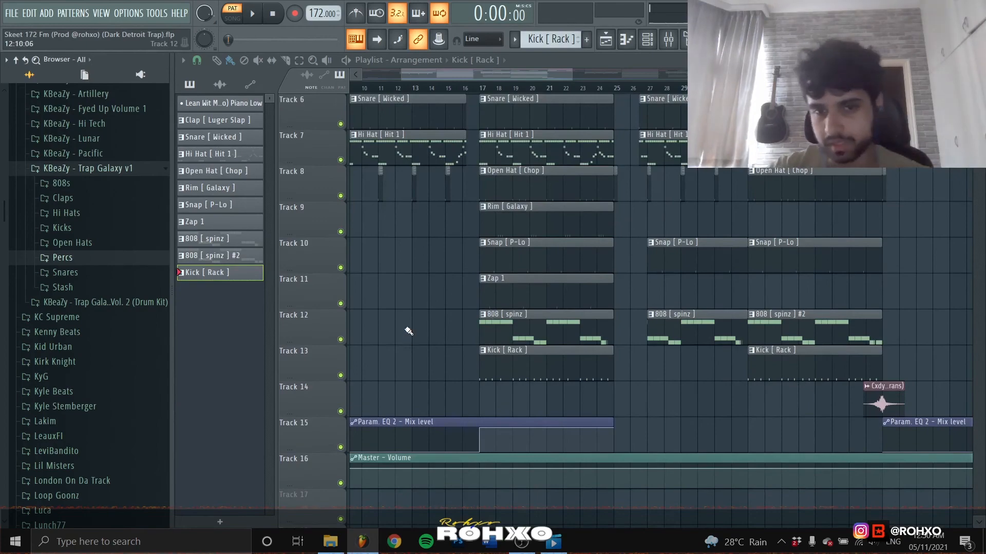
scroll(408, 331, "down", 4)
scroll(344, 283, "up", 5)
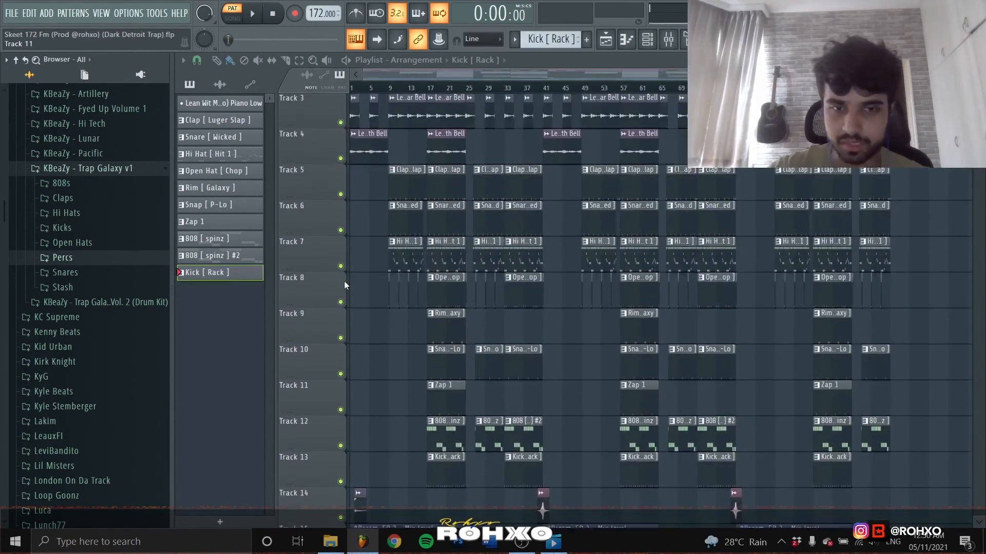
scroll(355, 200, "down", 3)
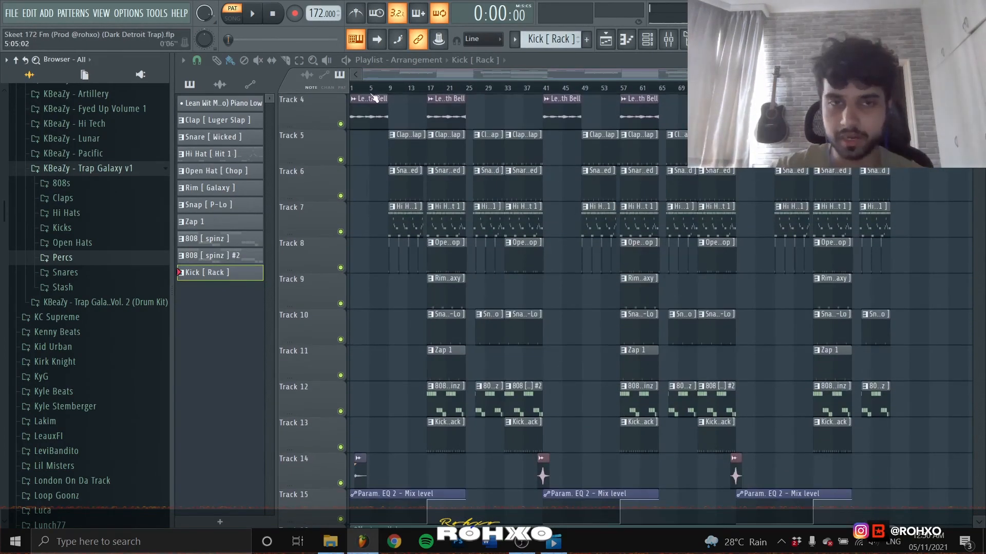
scroll(369, 190, "up", 3)
key("l")
scroll(388, 181, "down", 8)
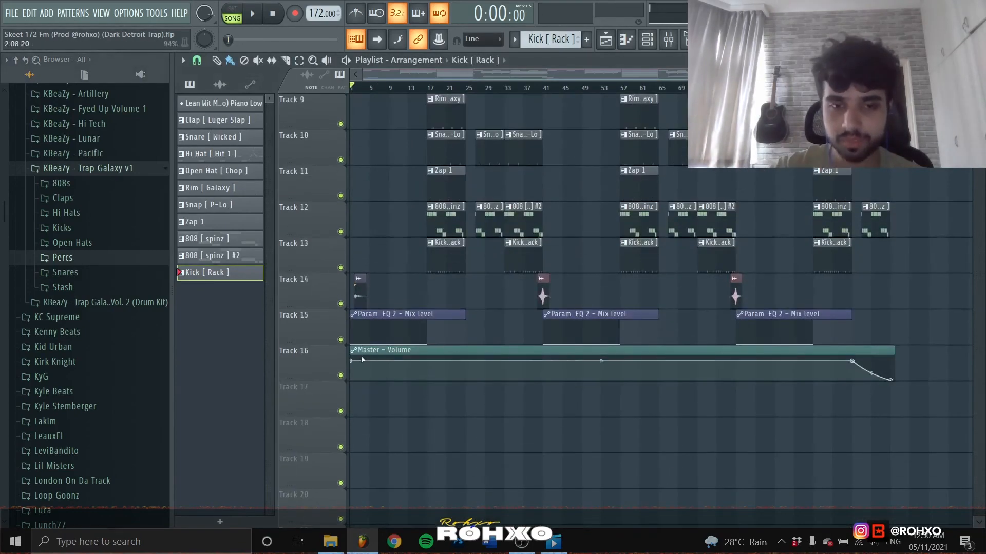
scroll(347, 238, "up", 8)
scroll(349, 172, "up", 5)
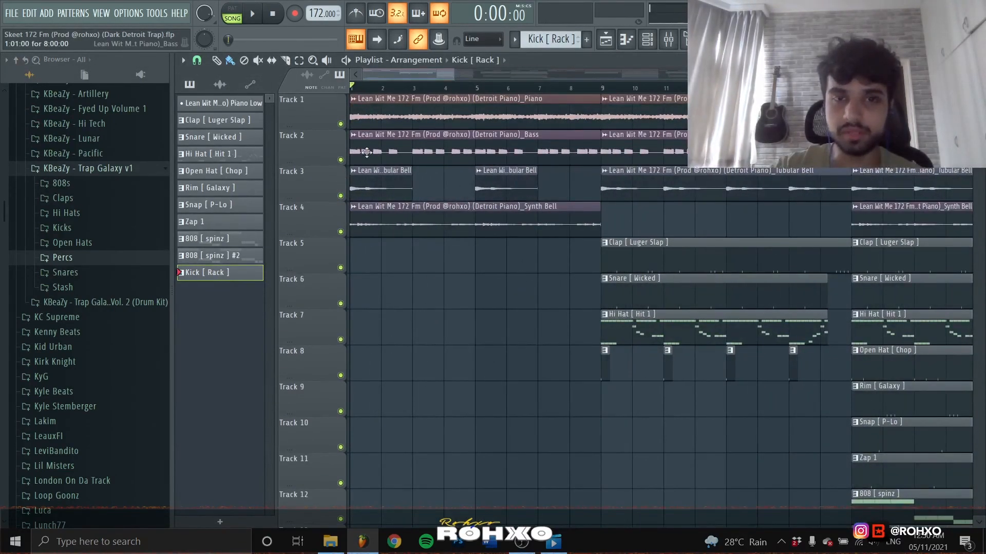
- Examine the Fruity Parametric EQ 2 low cuts on the Piano and Bass mixer tracks, and return to the playlist
left_click(674, 44)
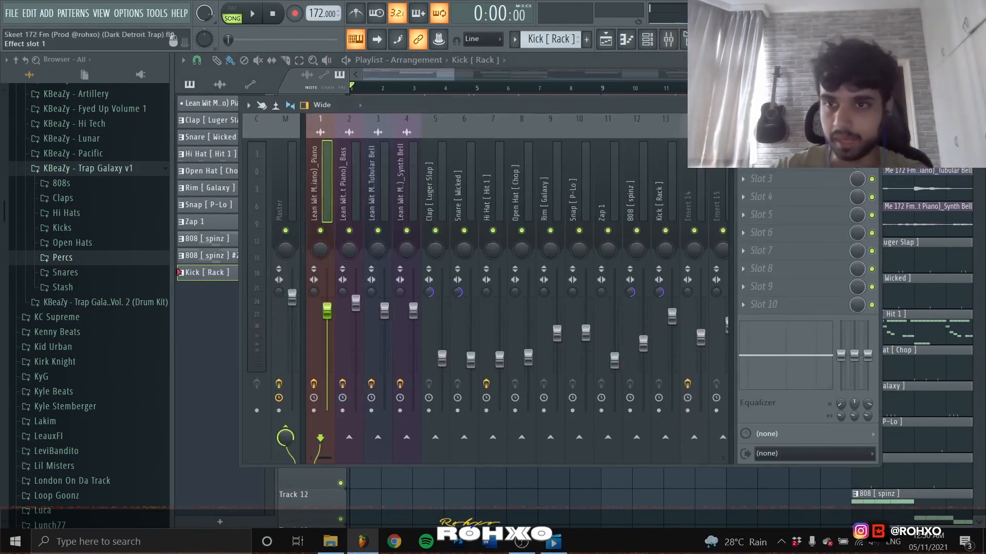
left_click(776, 143)
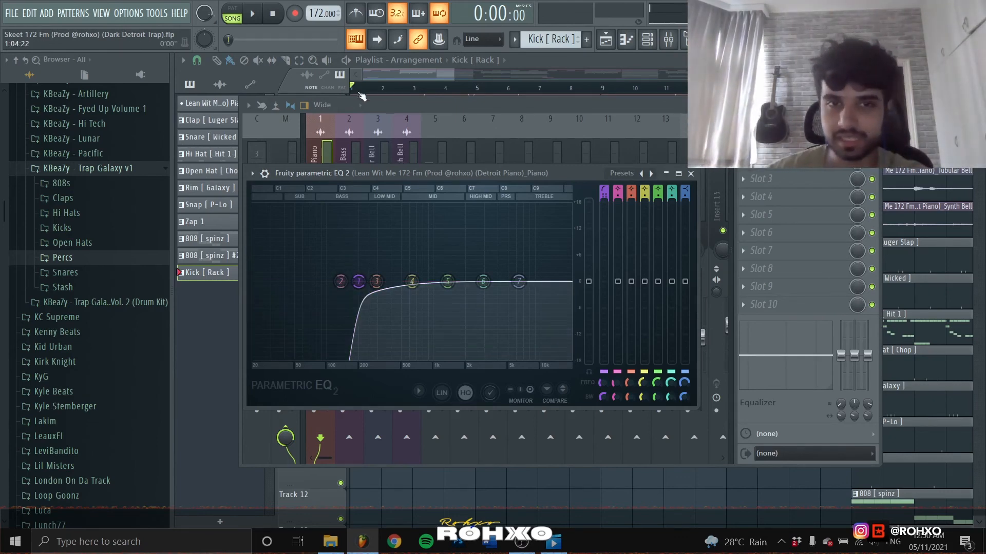
left_click(367, 152)
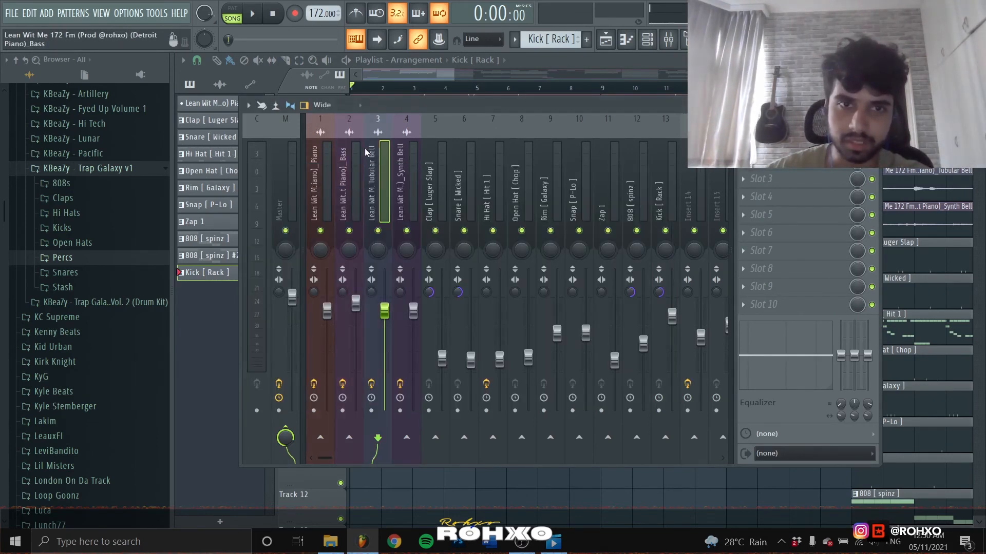
left_click(350, 166)
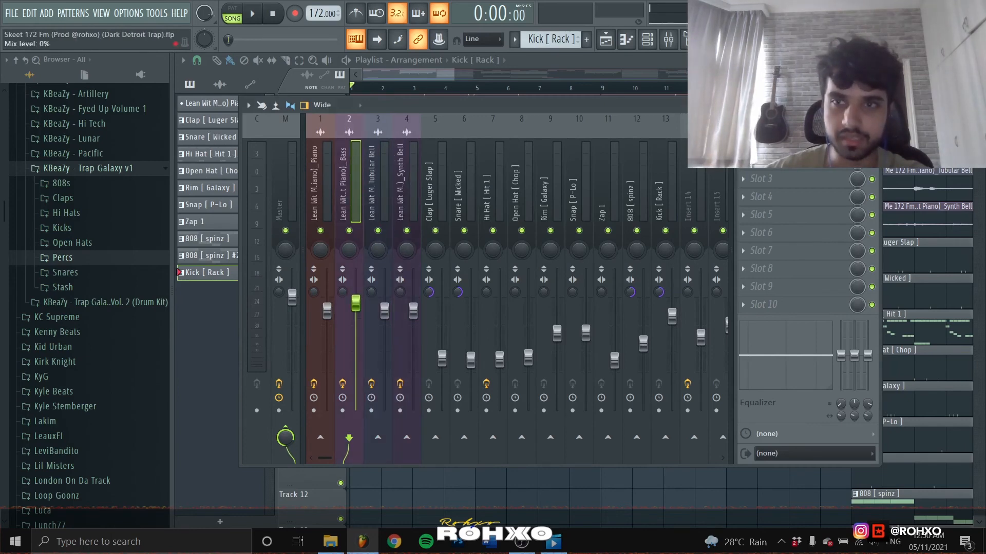
left_click(770, 143)
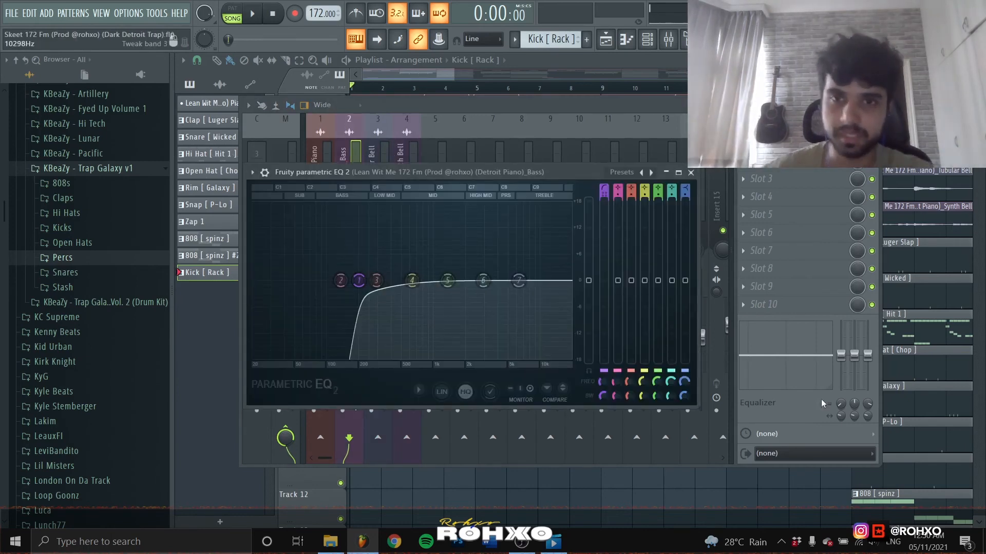
right_click(696, 485)
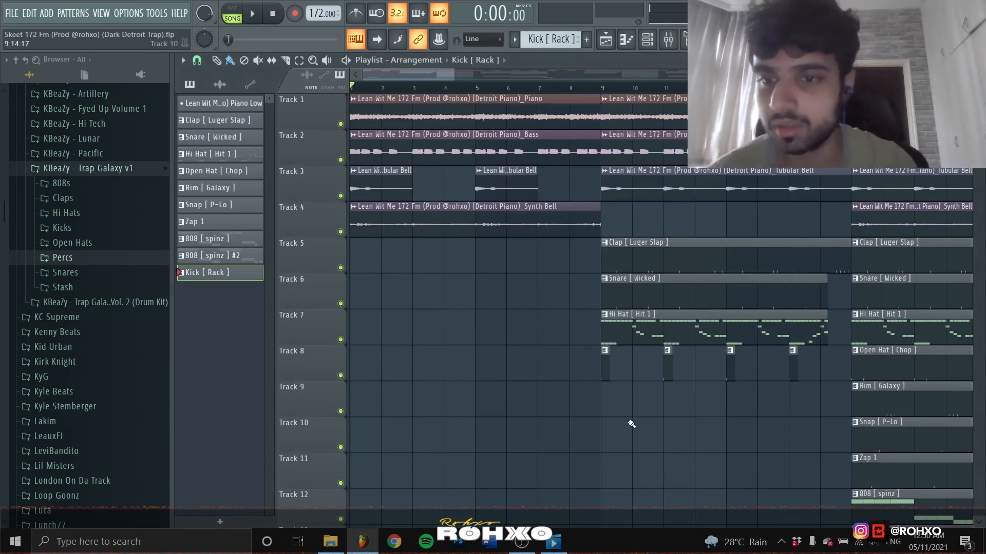
- Examine the Param. EQ 2 mix level automation around bar 17, and set the playhead at bar 15
scroll(413, 117, "down", 3)
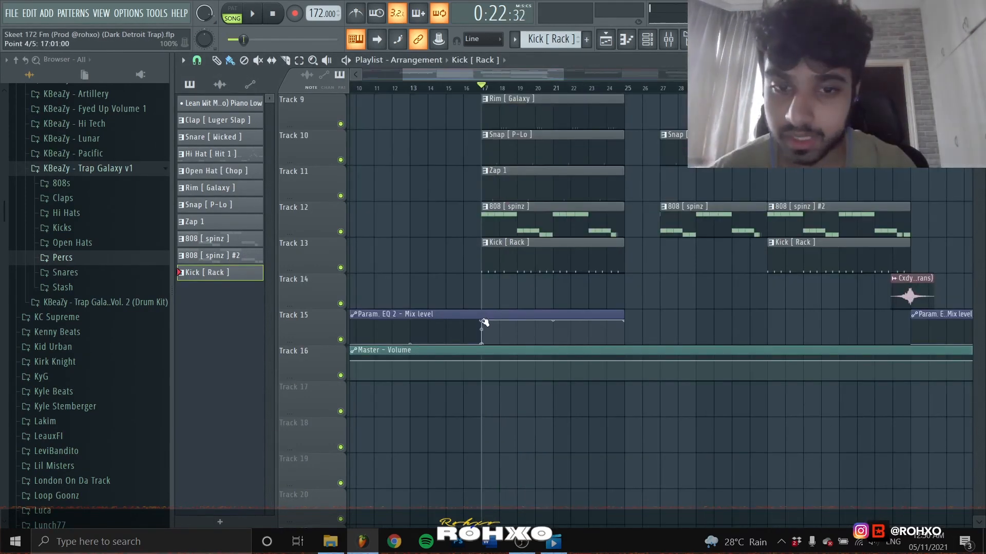
scroll(477, 308, "up", 4)
scroll(472, 268, "down", 5)
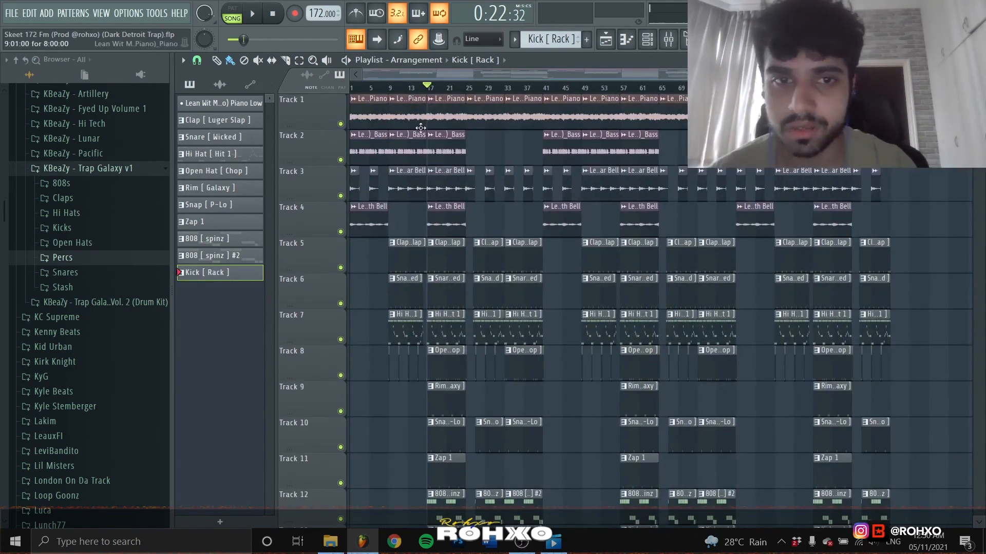
left_click(418, 86)
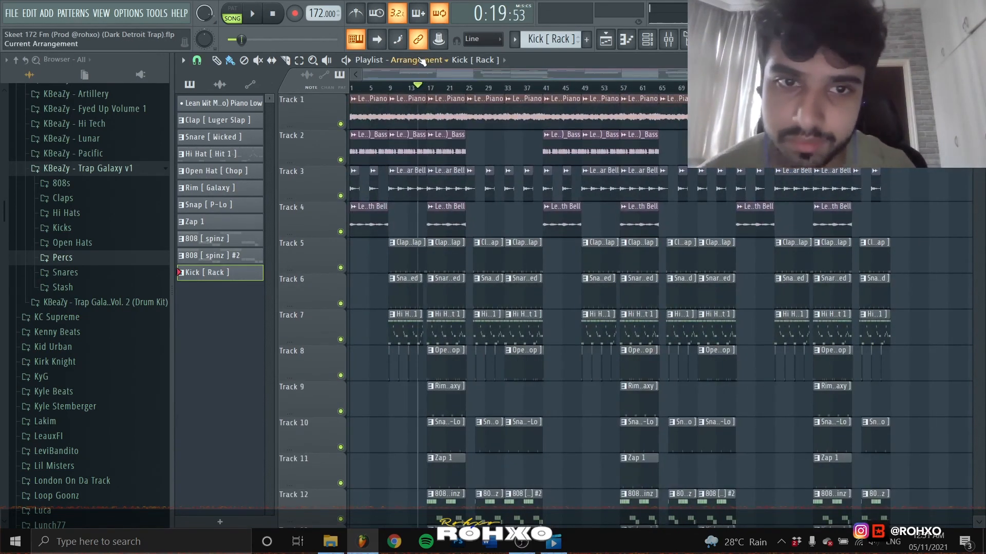
- Examine the full song arrangement, from the melody stems through the drum and 808 patterns to the transition effects and automation clips
scroll(513, 149, "down", 4)
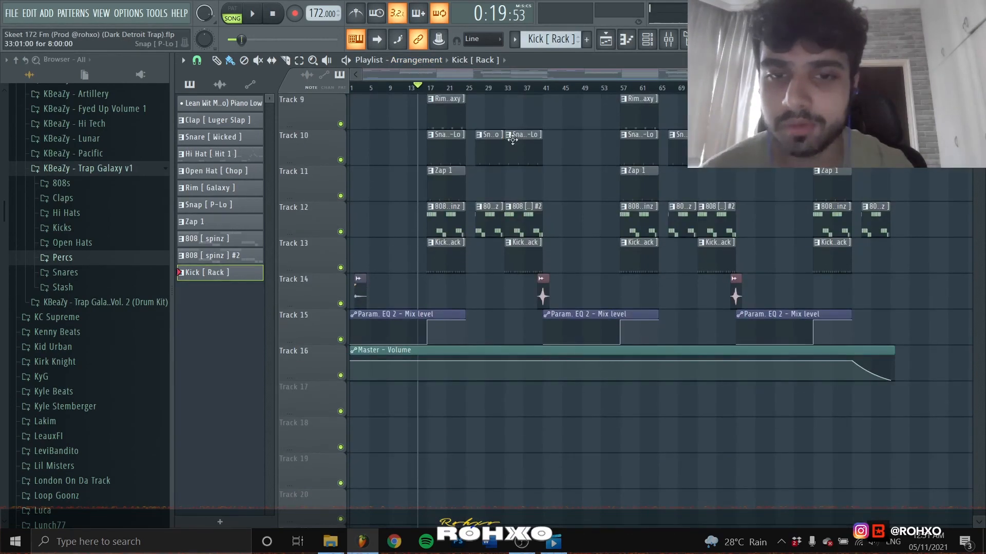
scroll(511, 153, "up", 3)
scroll(512, 152, "down", 1)
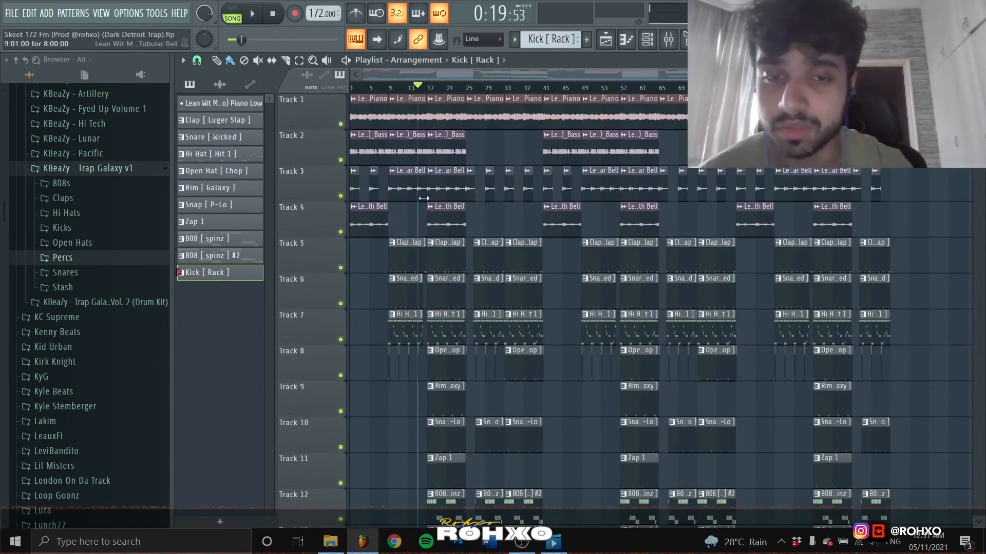
scroll(385, 187, "up", 5)
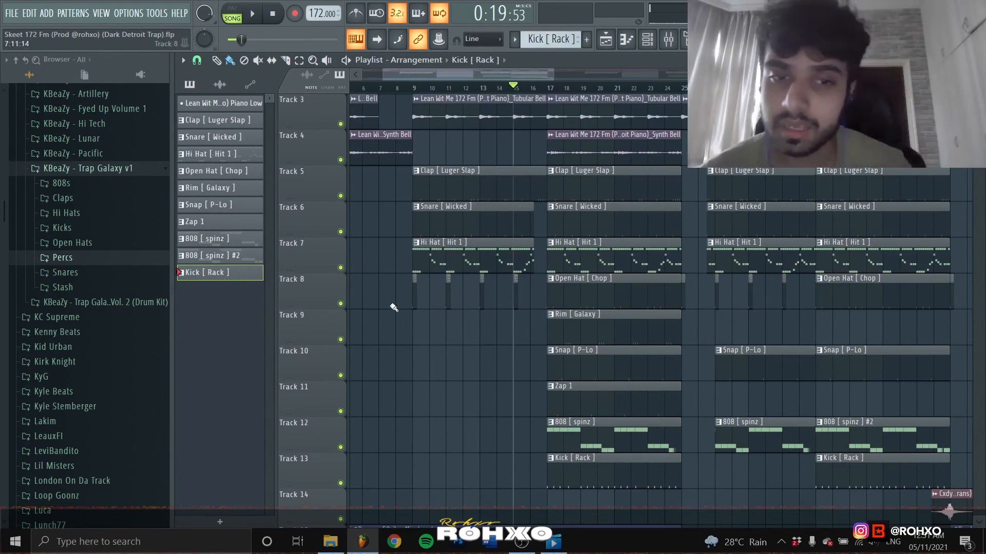
scroll(391, 306, "up", 4)
scroll(635, 324, "down", 5)
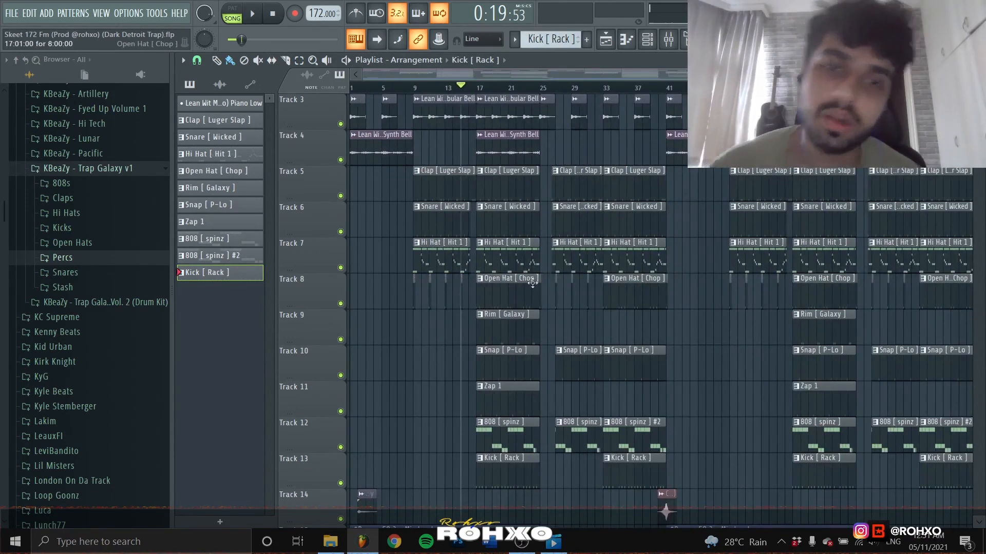
scroll(667, 332, "down", 2)
scroll(591, 331, "down", 5)
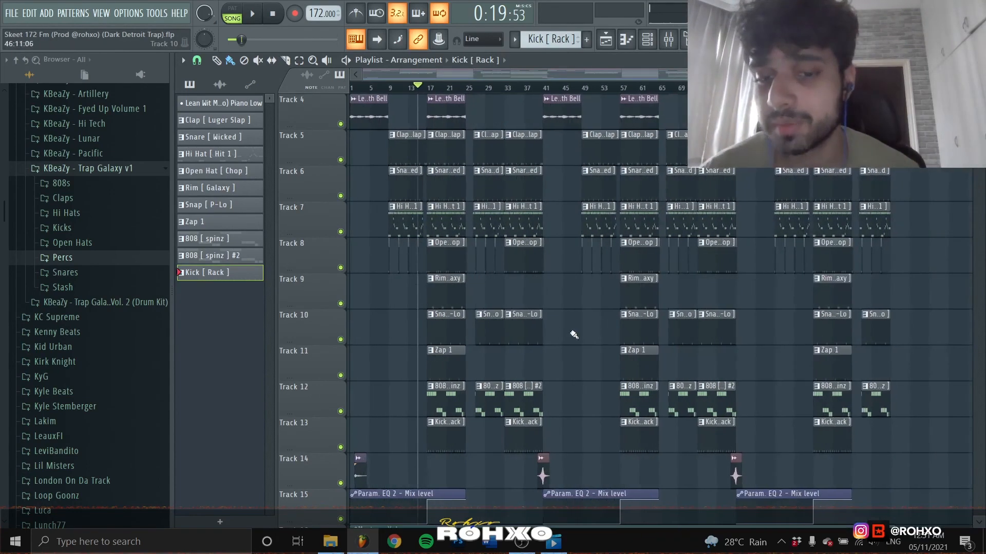
scroll(803, 318, "up", 4)
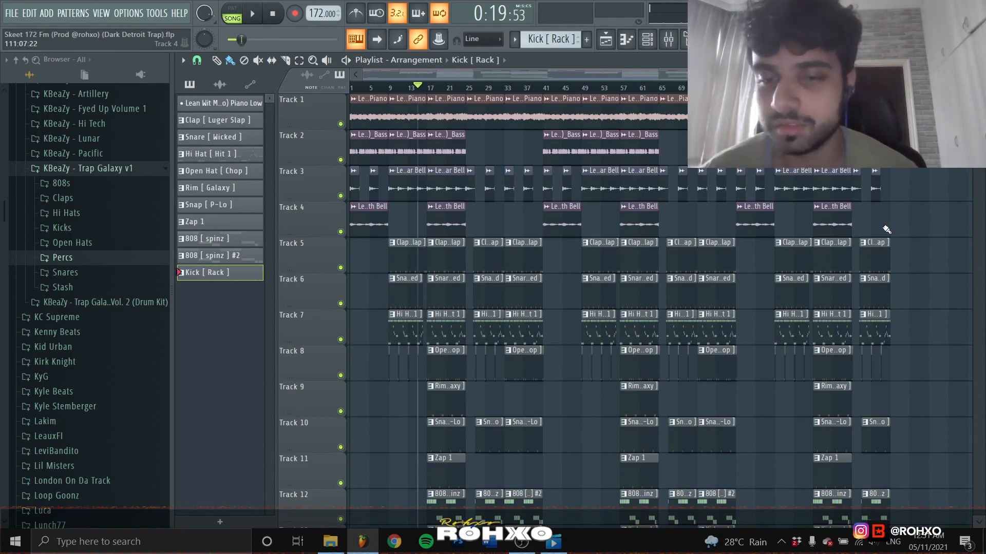
scroll(887, 227, "down", 1)
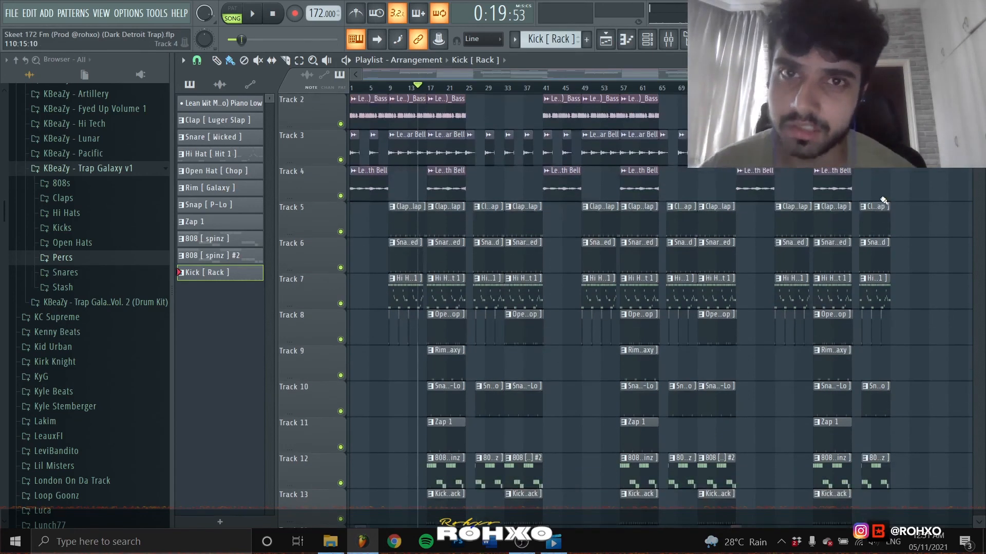